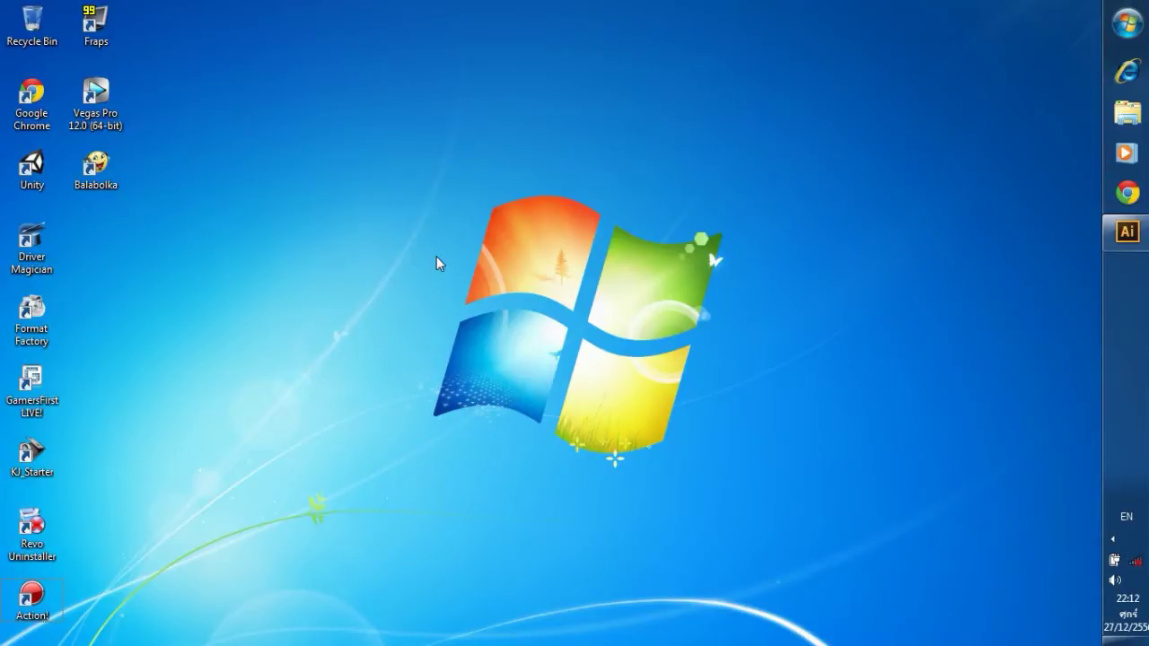
Launch Unity and create a new project in a Desktop folder named 'New folder'.
double_click(31, 166)
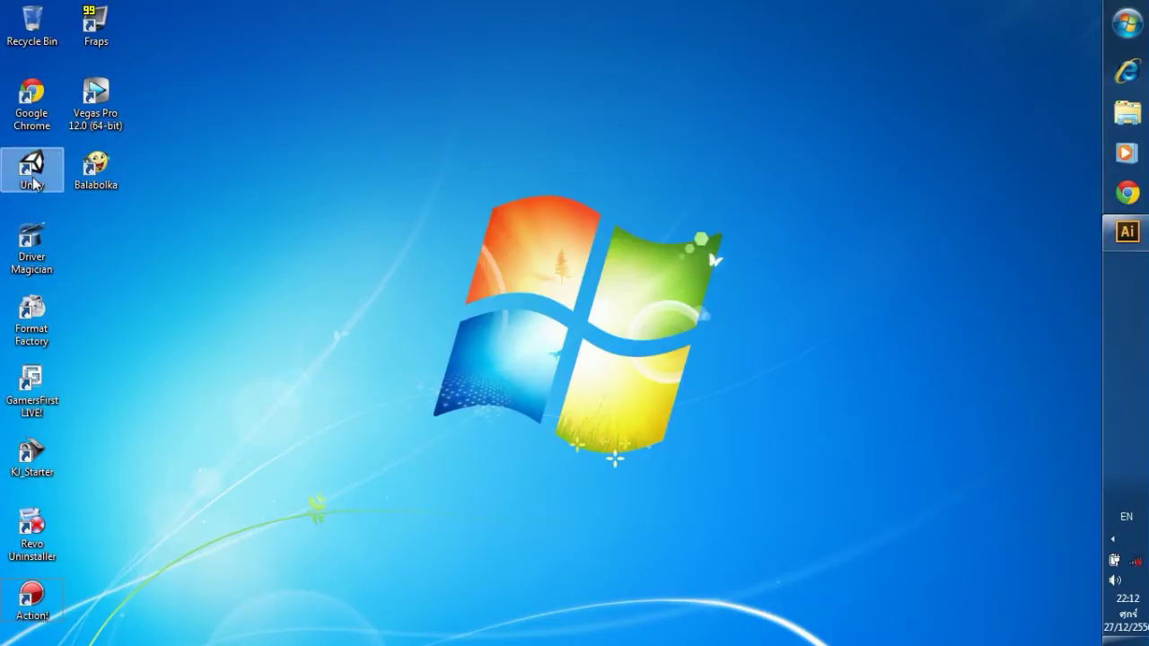
click(478, 213)
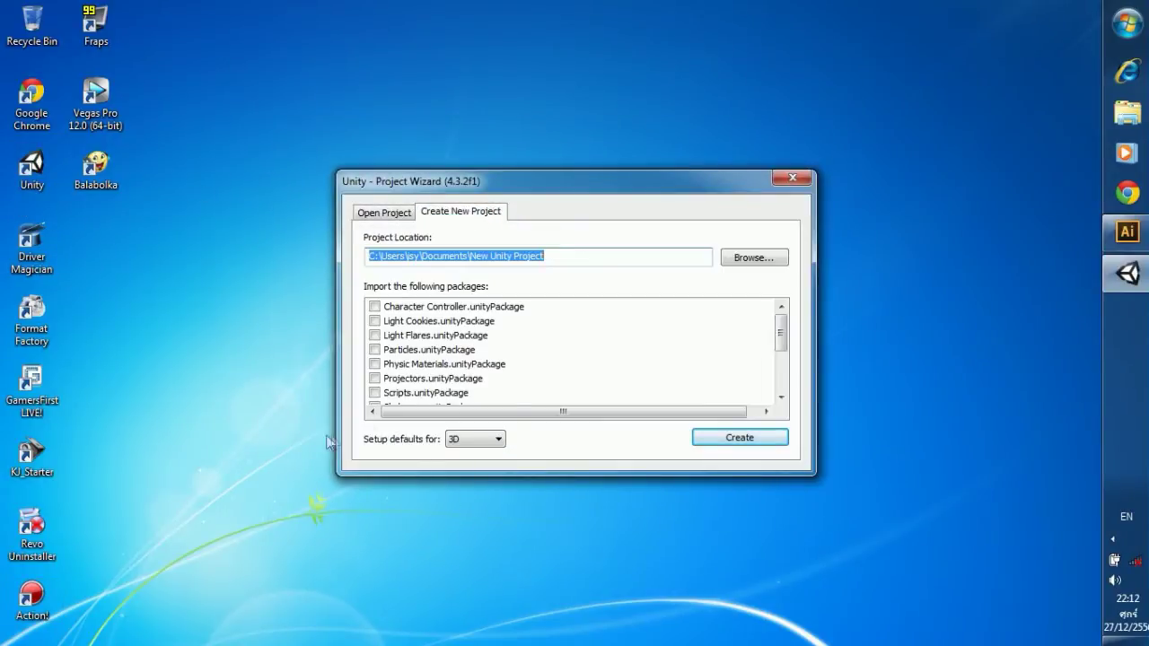
click(749, 259)
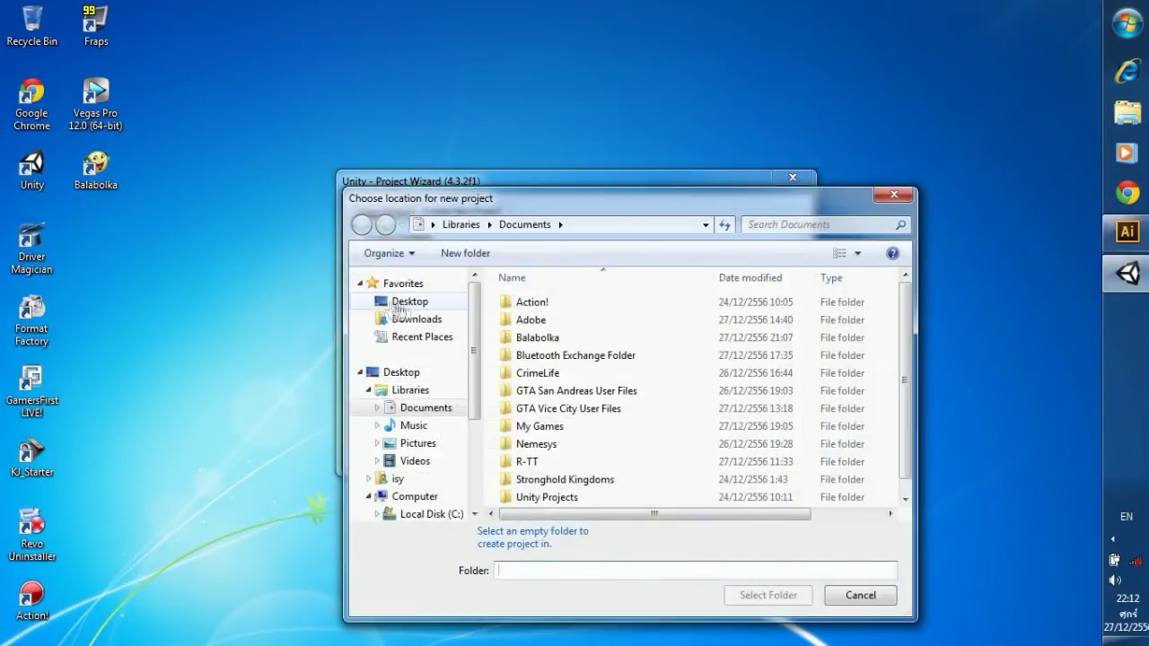
click(409, 302)
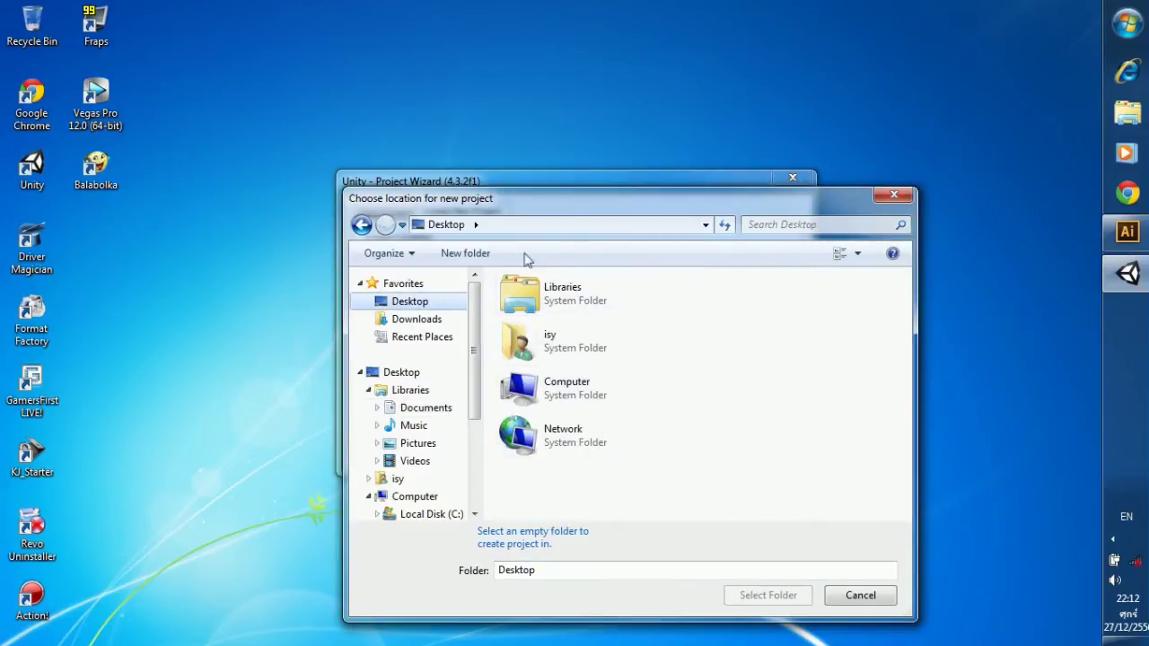
click(465, 254)
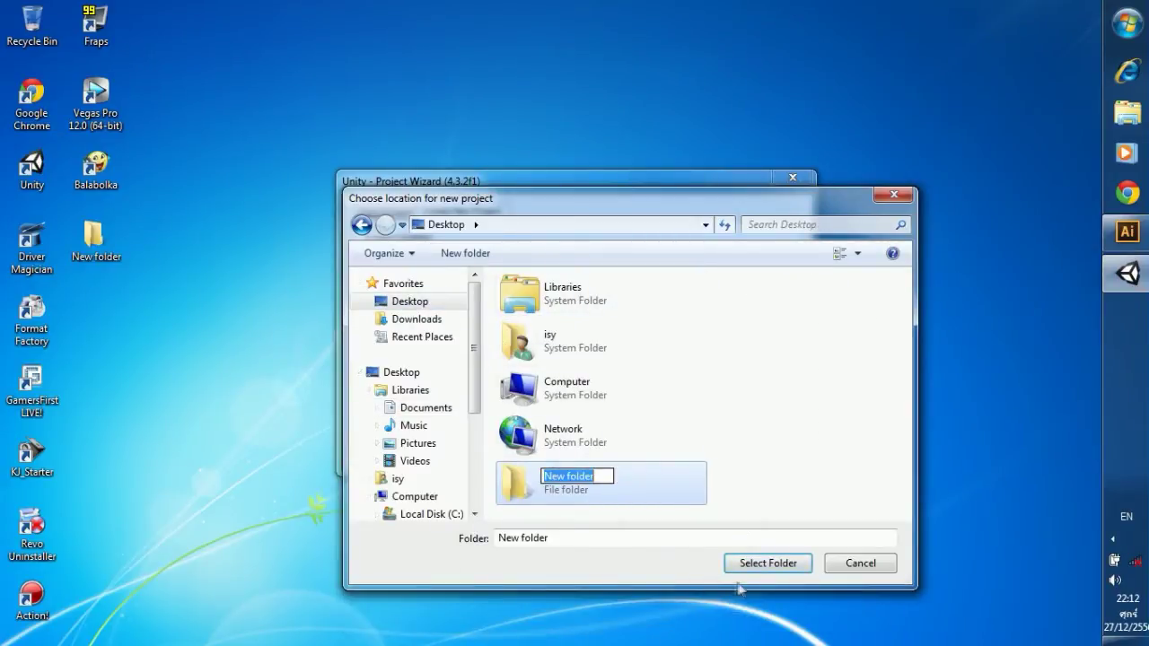
click(764, 564)
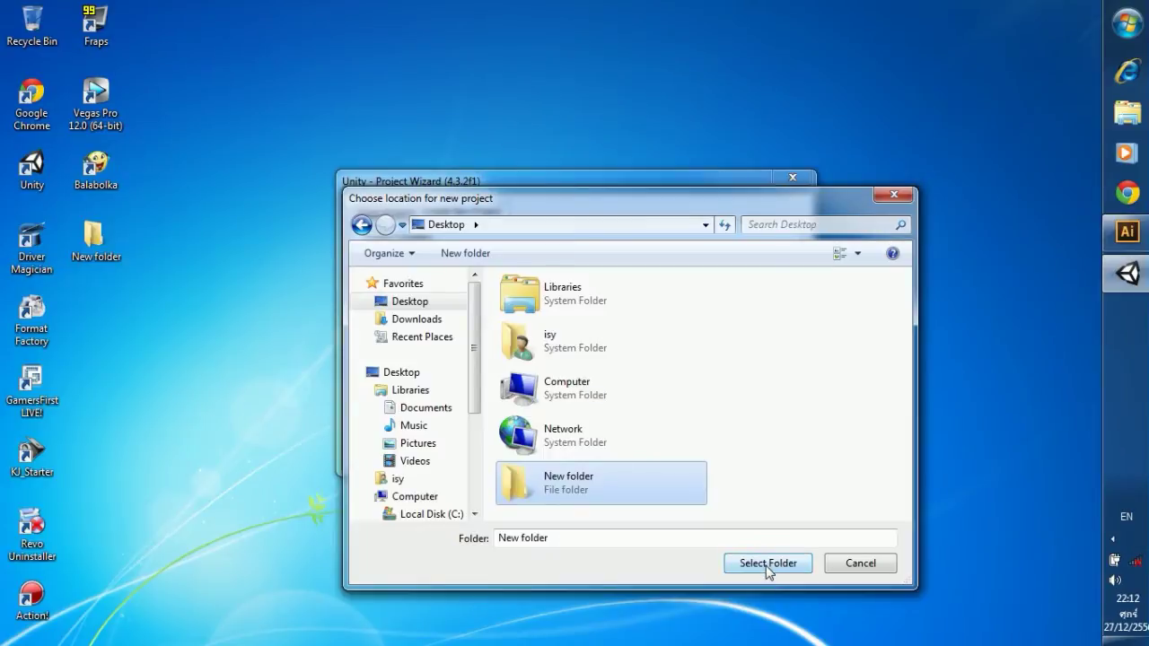
click(765, 564)
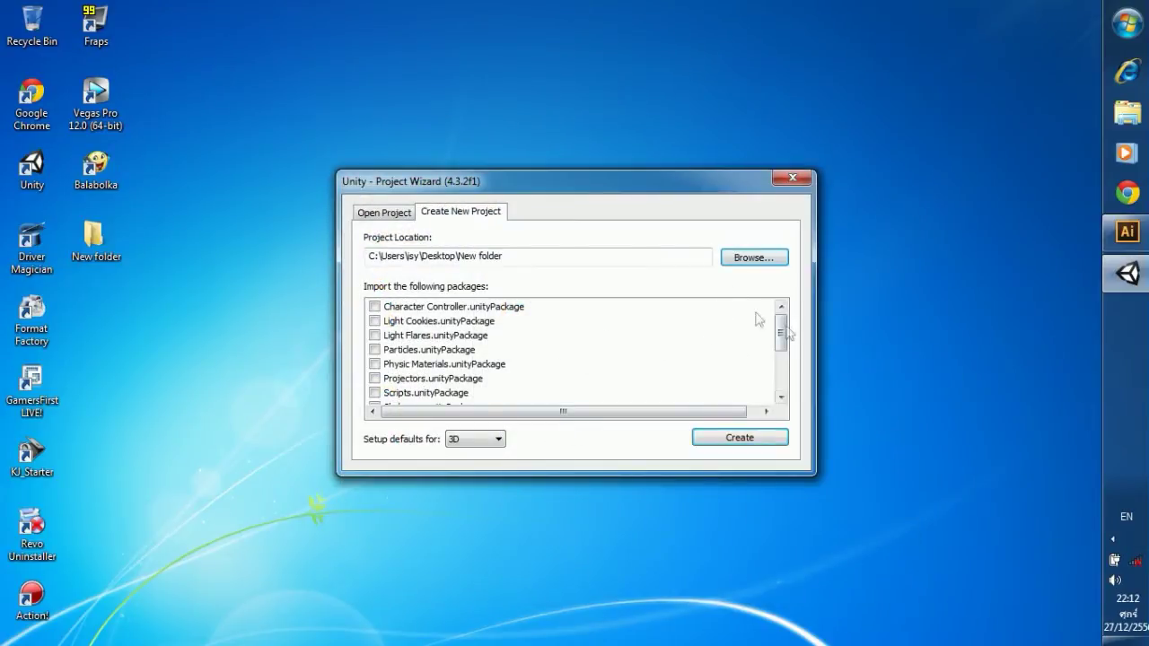
drag(782, 336, 782, 377)
click(765, 439)
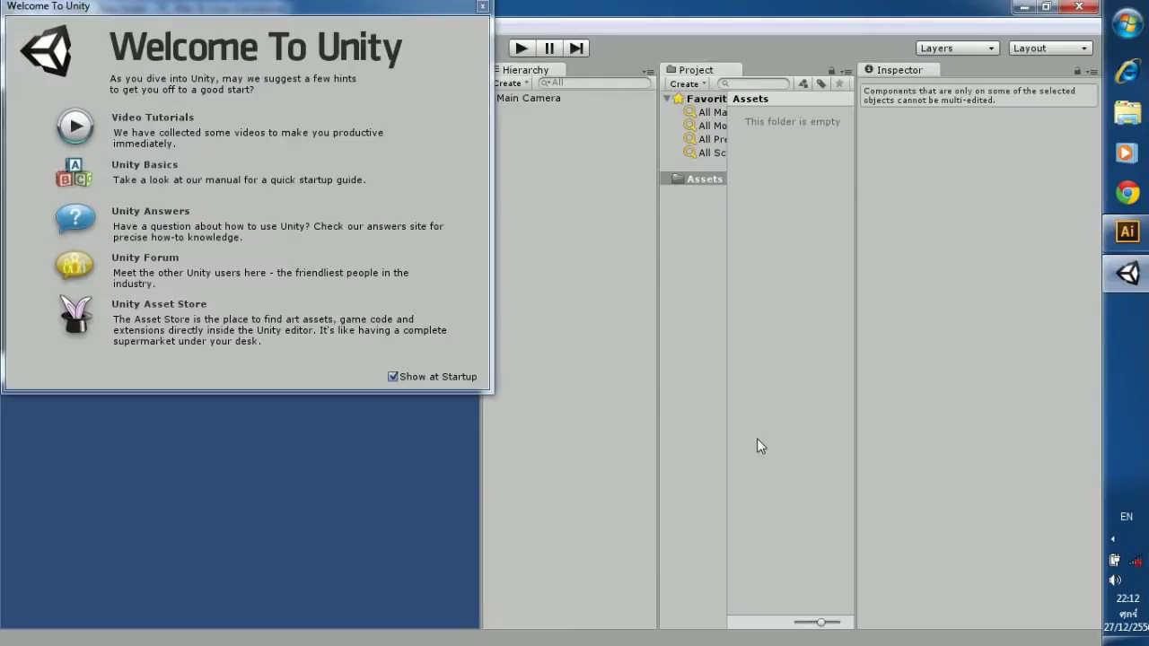
Close the Welcome window and add a Cube to the scene.
click(483, 6)
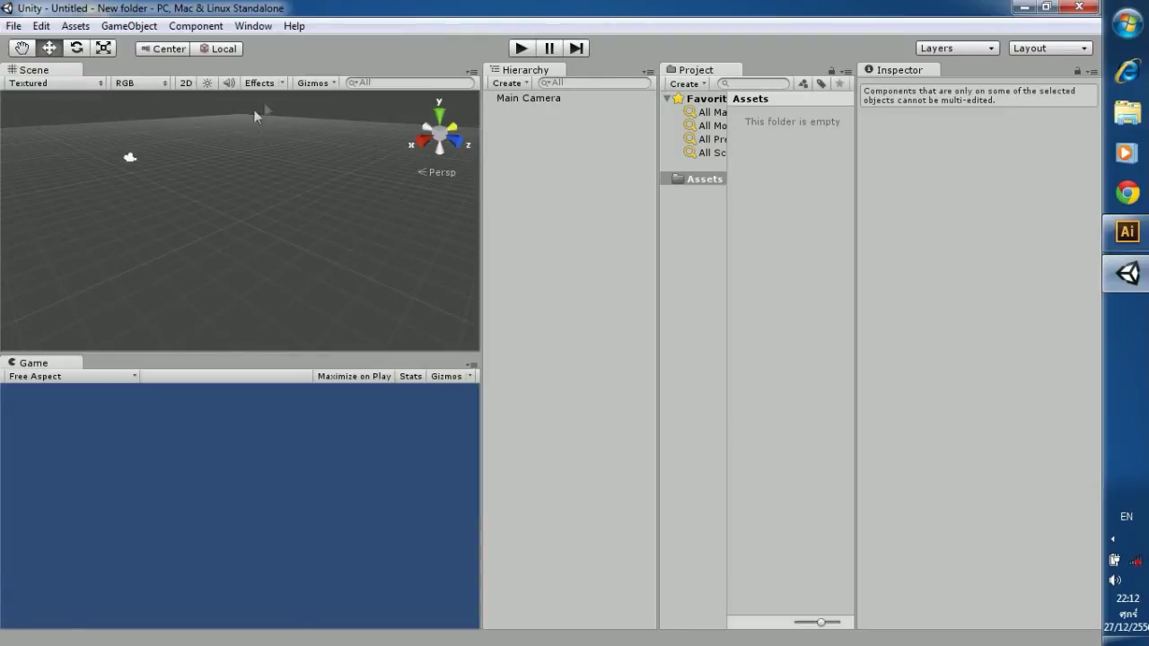
click(130, 27)
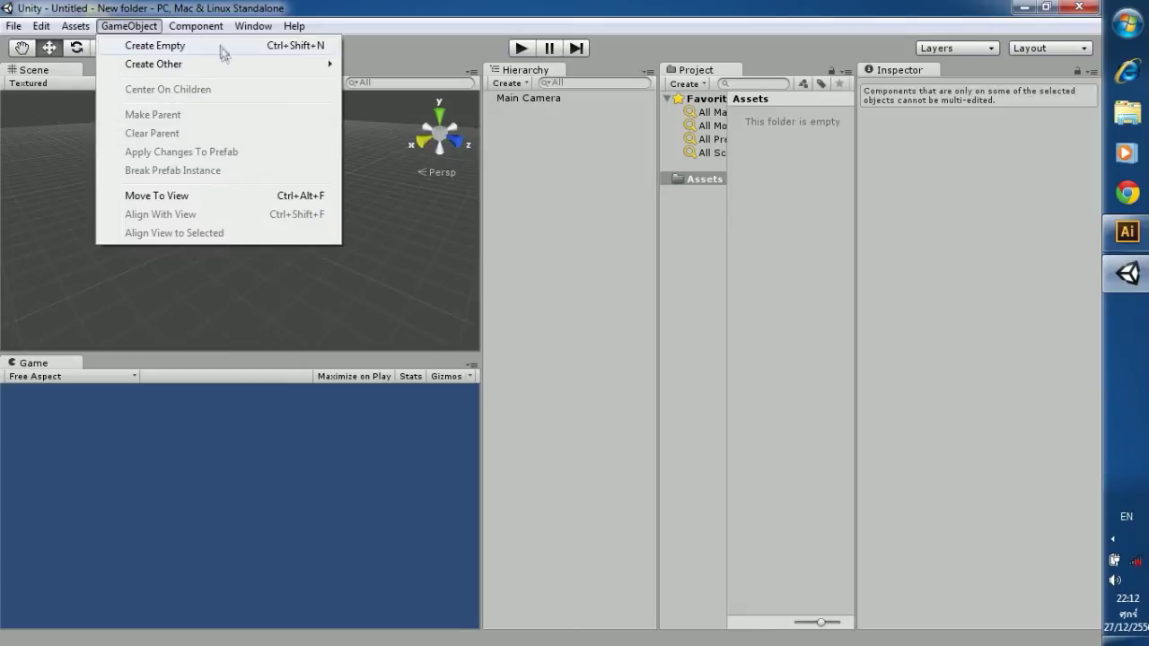
mouse_move(289, 70)
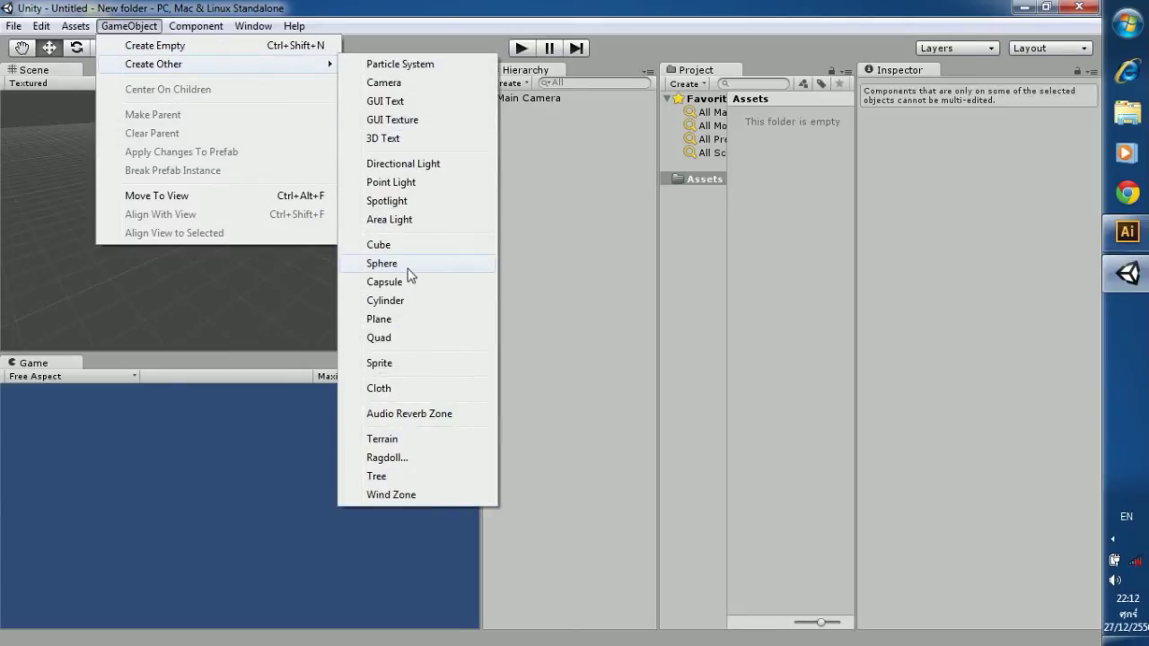
click(378, 245)
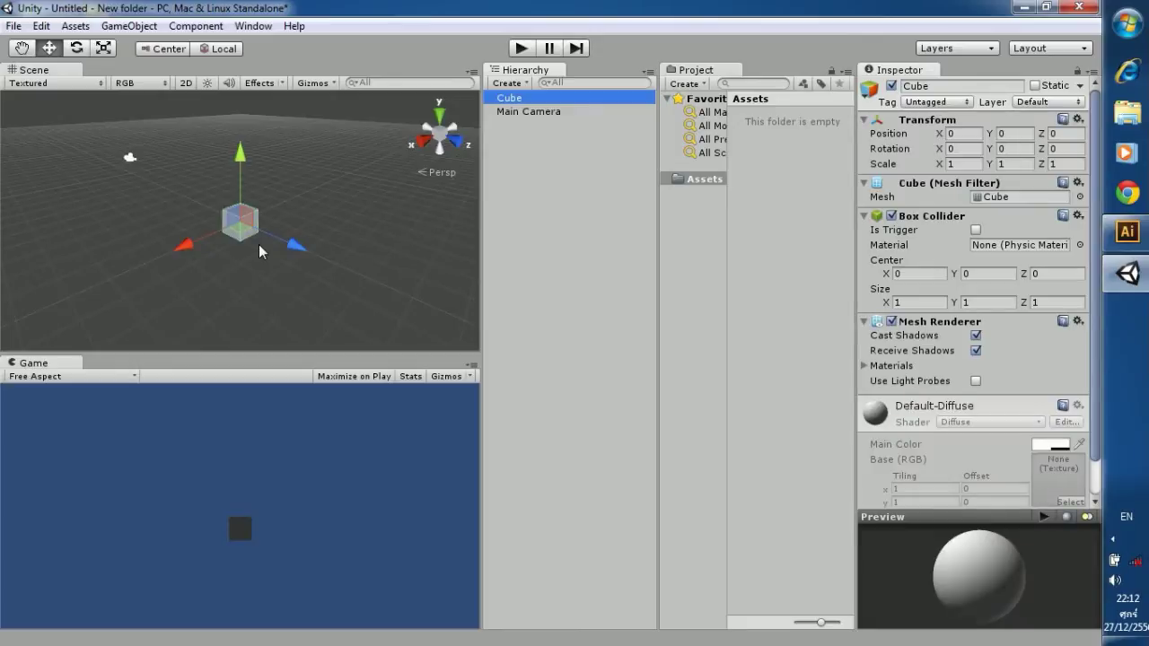
Scale the cube uniformly to 2.927 on all three axes.
key(q)
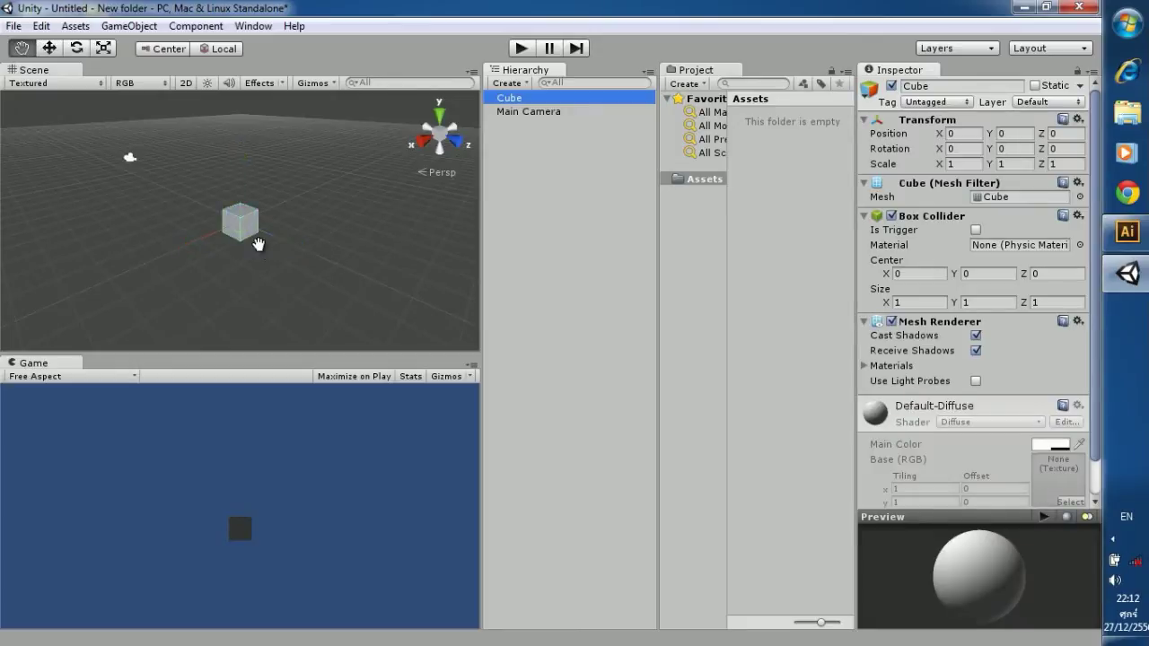
key(w)
key(e)
key(r)
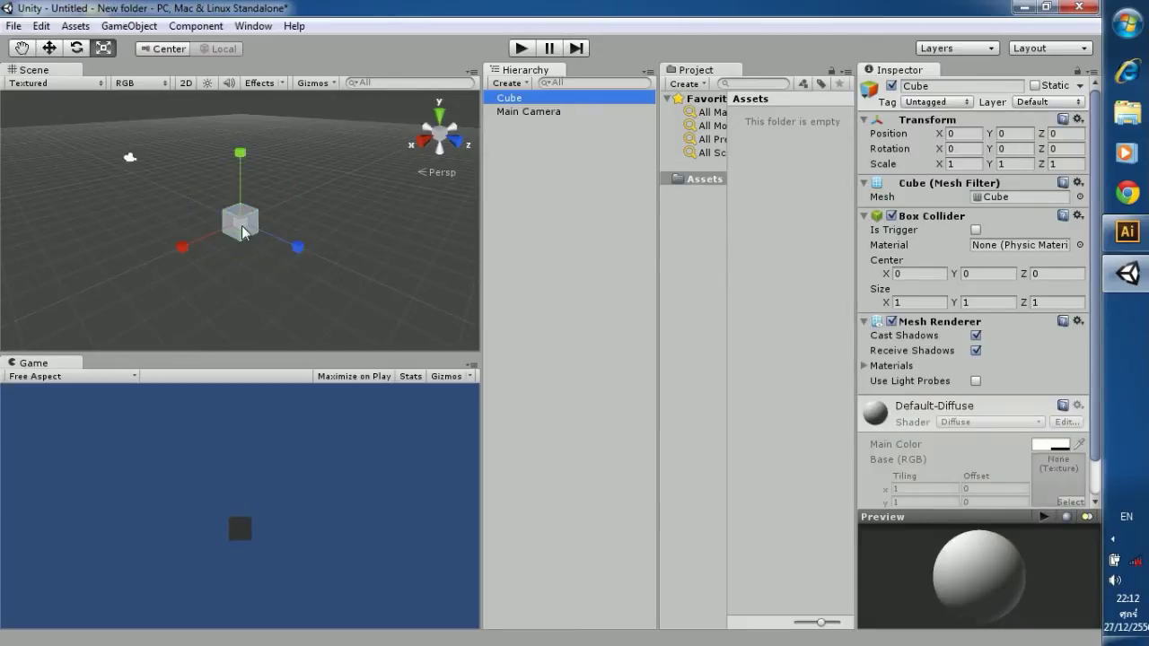
key(q)
key(w)
key(e)
key(r)
drag(240, 224, 419, 288)
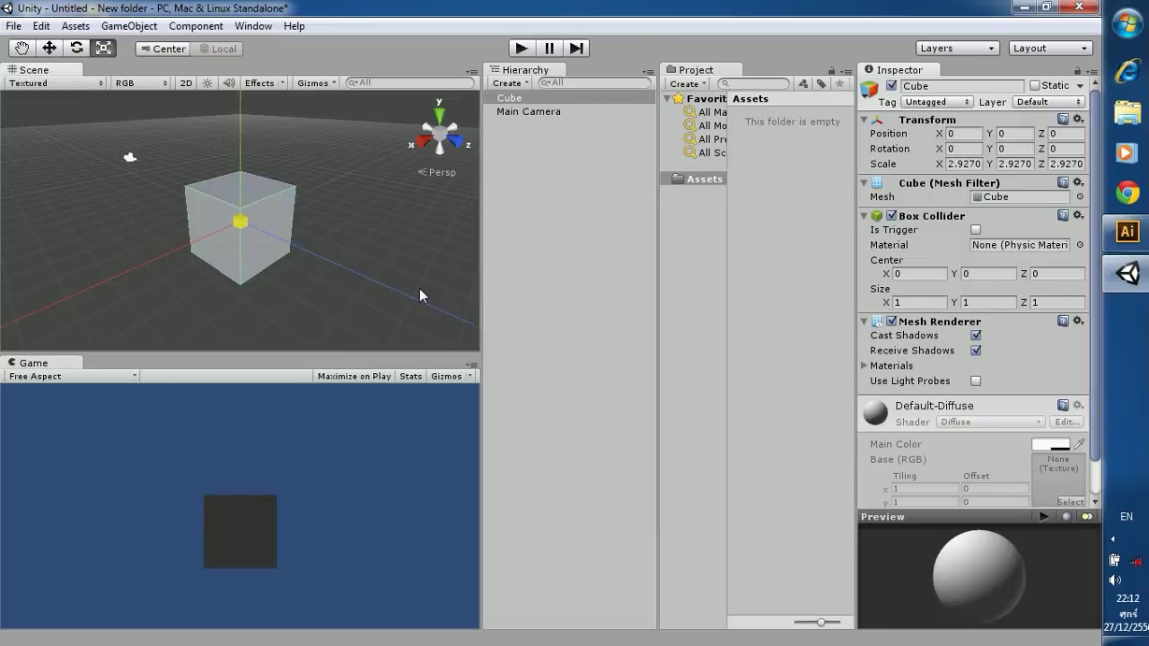
scroll(313, 247, down, 2)
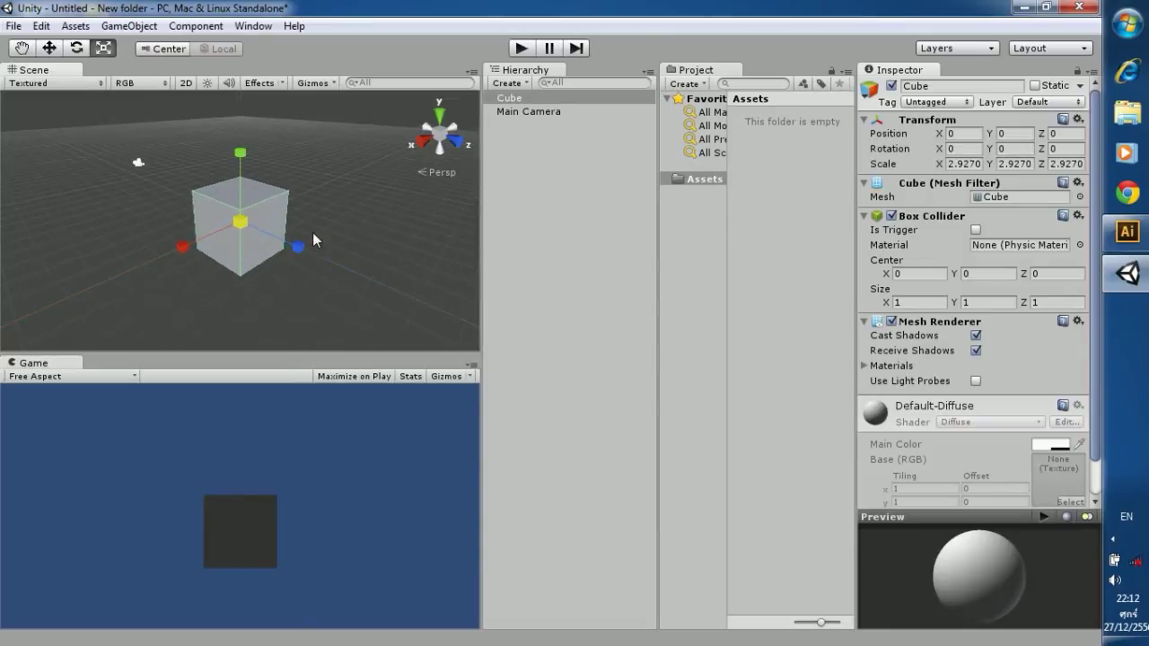
scroll(306, 215, down, 2)
scroll(309, 183, down, 1)
scroll(309, 185, down, 1)
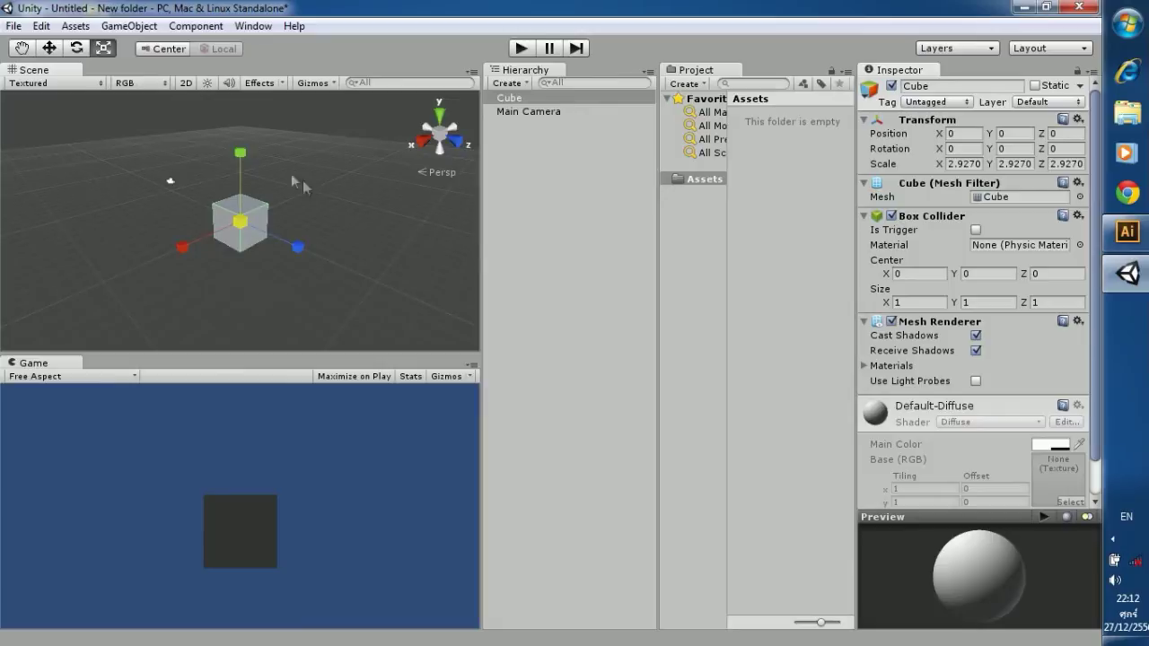
click(135, 26)
mouse_move(306, 71)
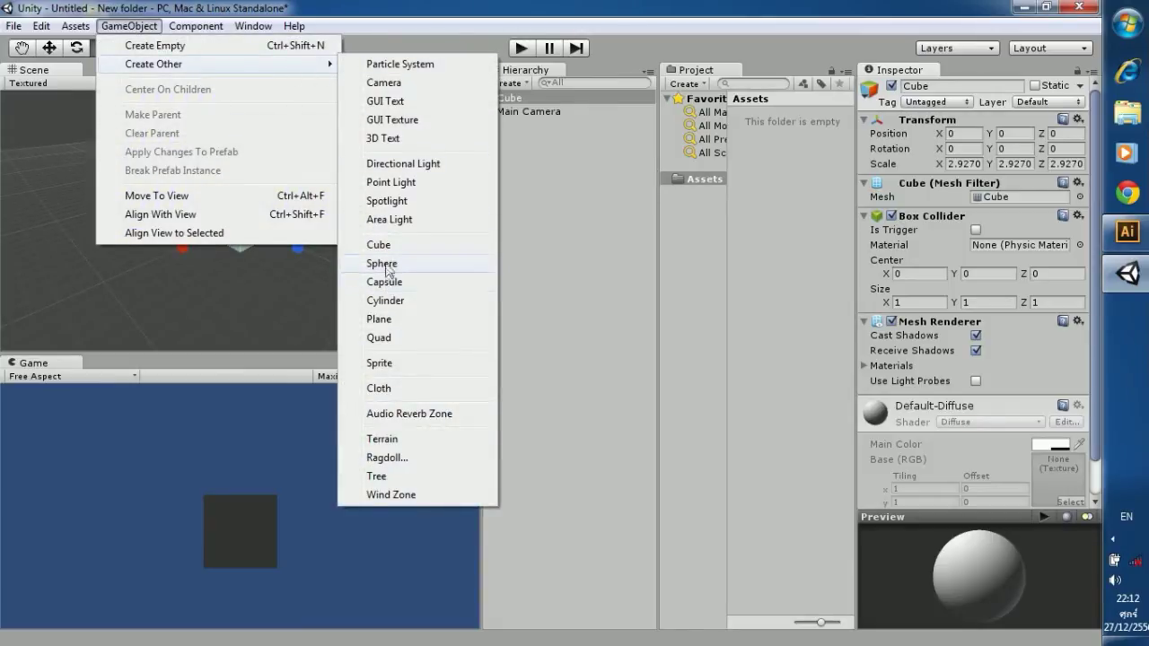
Add a Plane to the scene and focus the view on it.
click(380, 320)
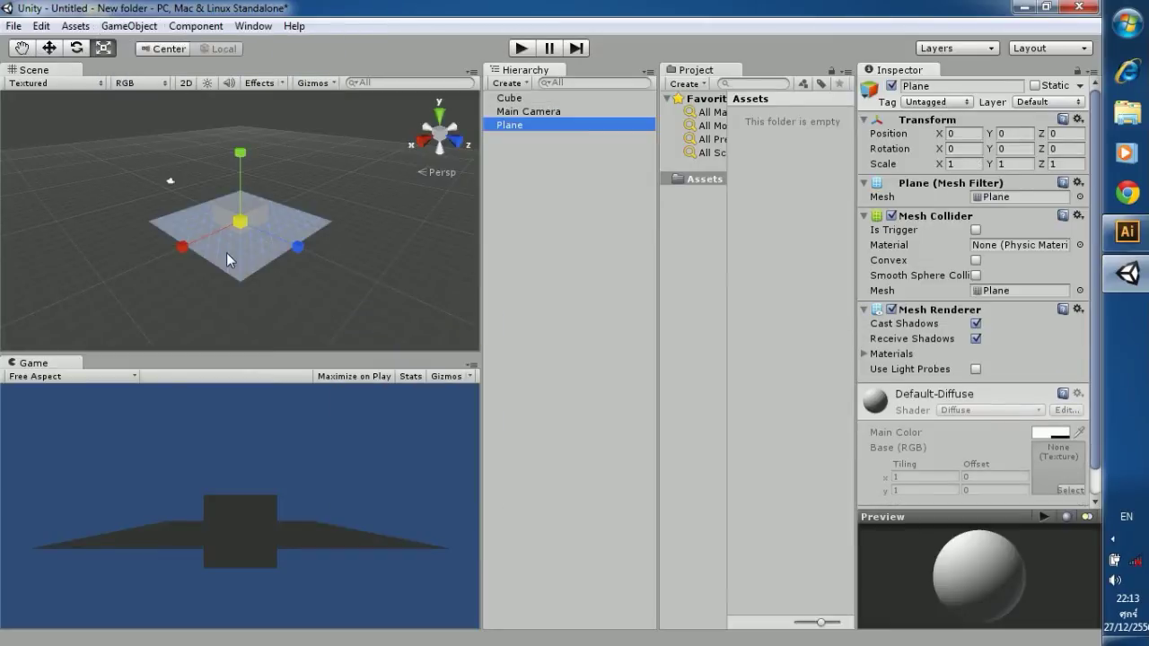
click(227, 253)
scroll(284, 258, up, 2)
scroll(284, 258, up, 2)
Raise the cube above the plane to Y 1.7442.
click(255, 205)
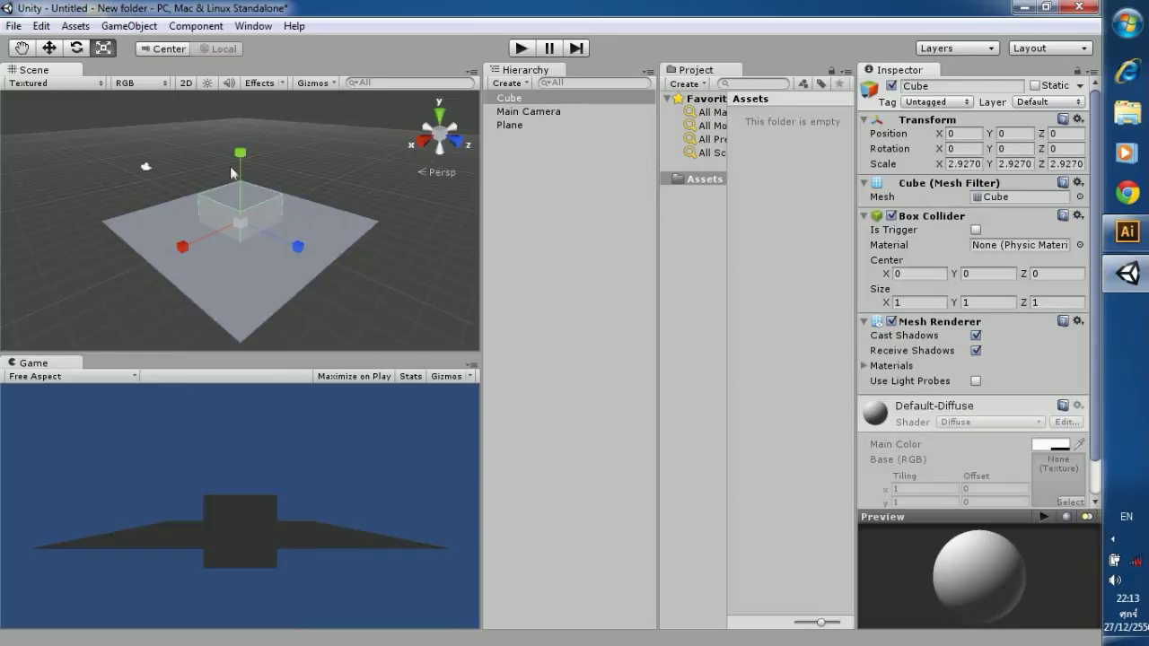
key(w)
drag(245, 162, 250, 141)
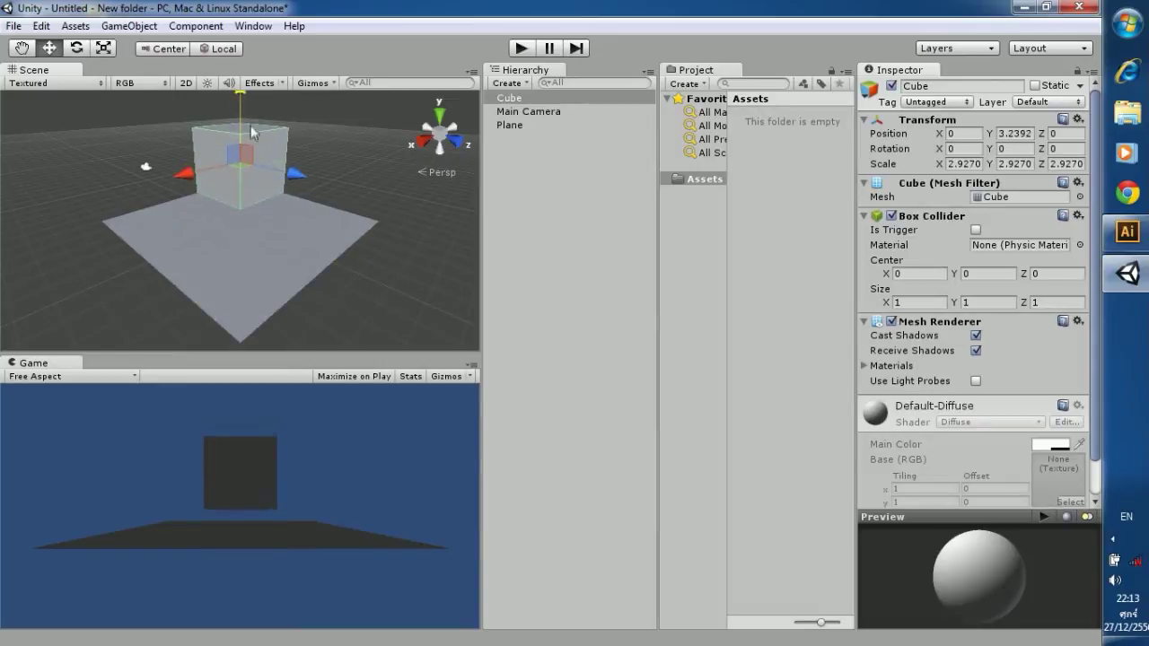
drag(250, 141, 258, 148)
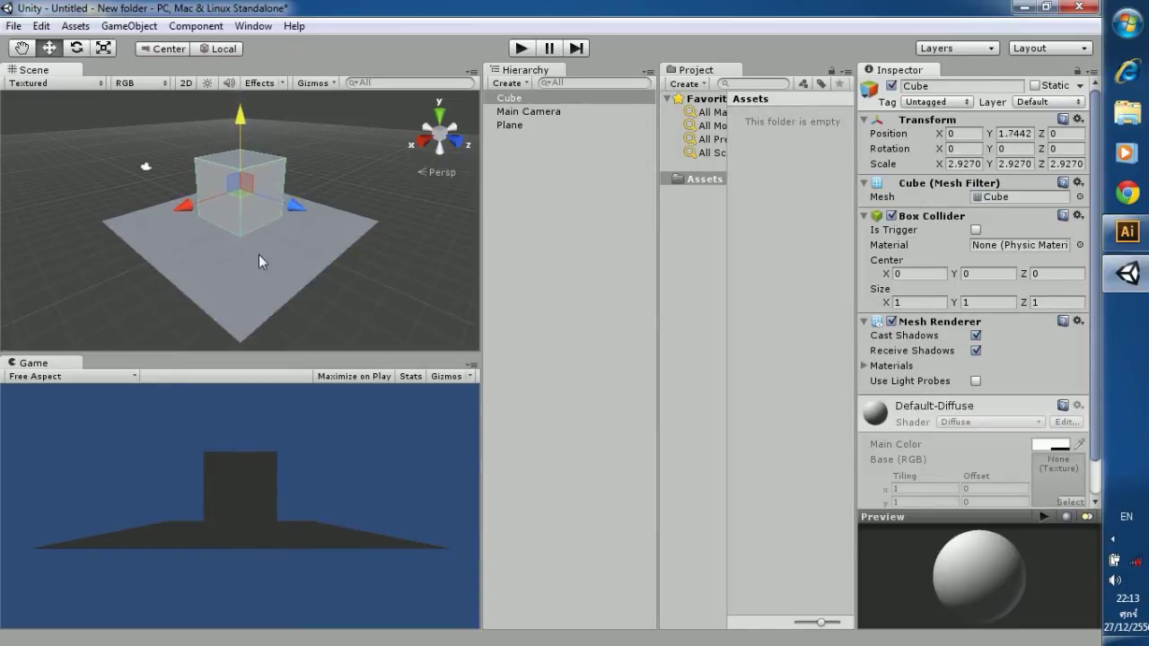
Enlarge the plane to a scale of about 3.88 beneath the cube.
click(249, 263)
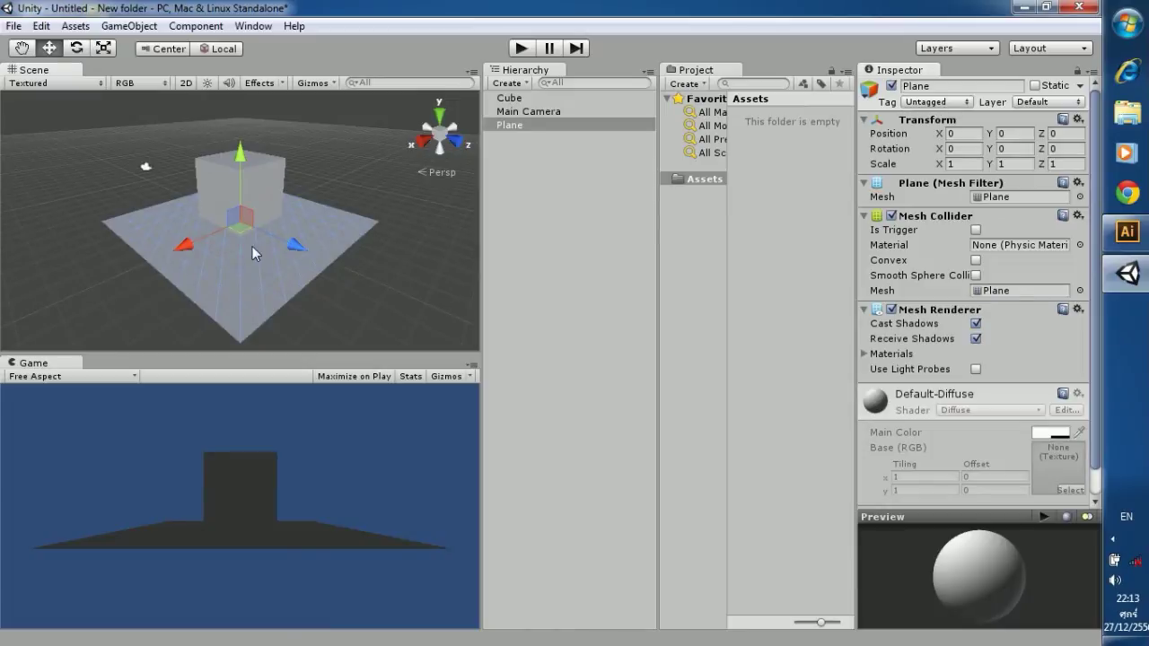
key(r)
drag(240, 220, 359, 224)
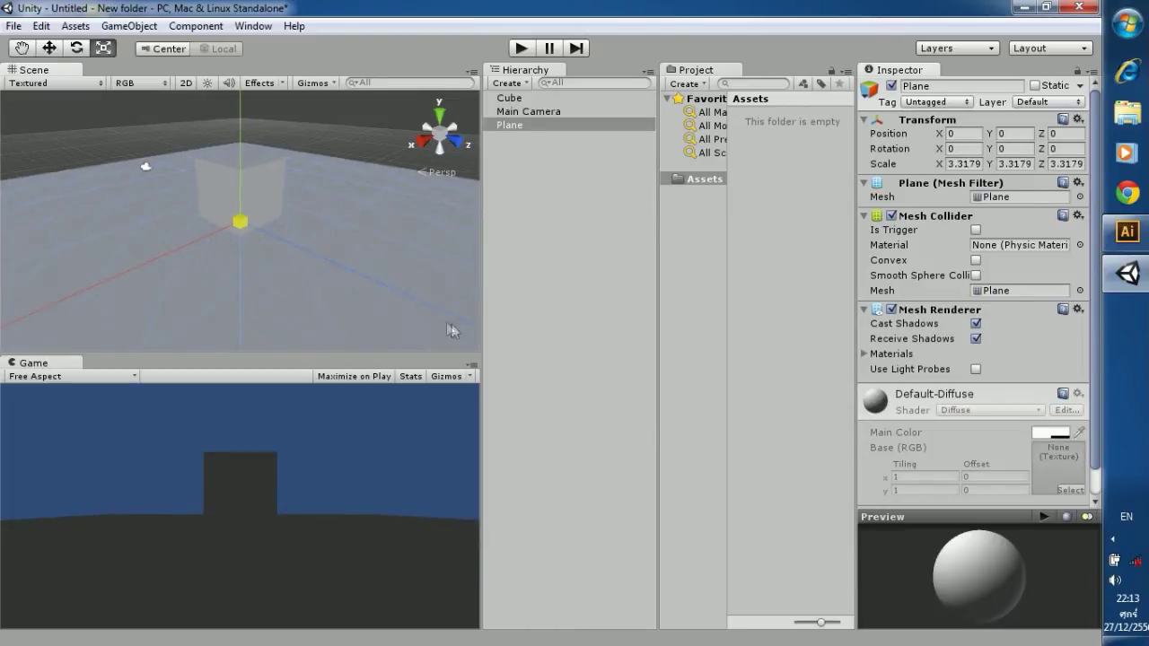
click(495, 351)
click(310, 253)
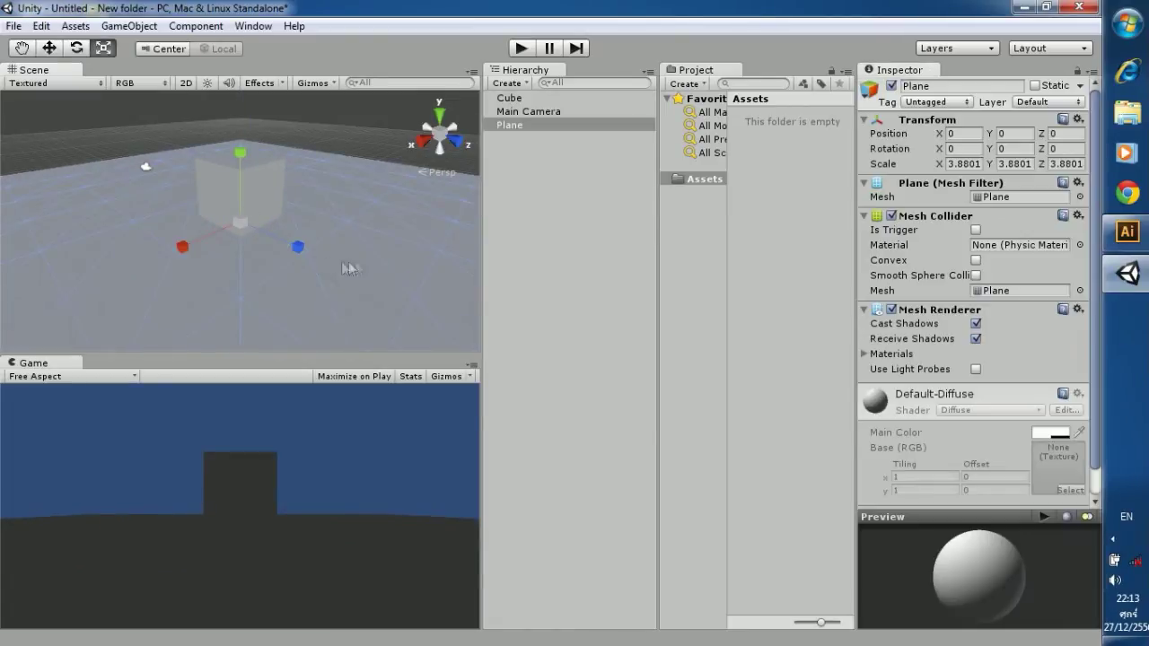
click(277, 187)
click(305, 254)
click(274, 187)
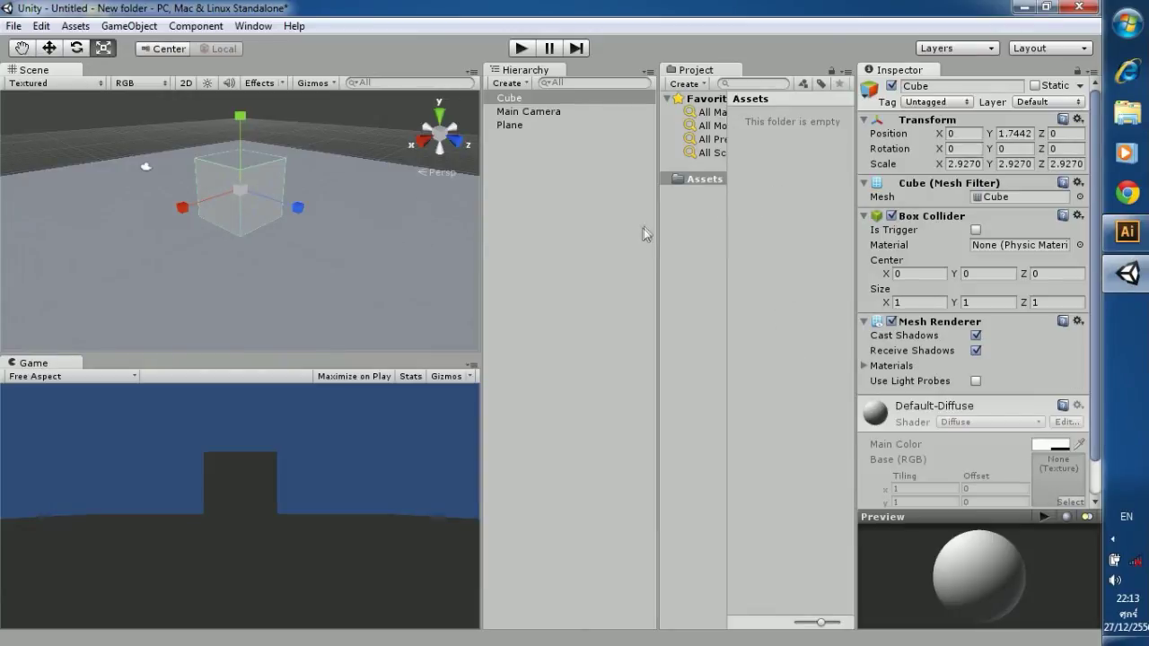
right_click(791, 202)
Create a New Material in Assets, then open Computer in Windows Explorer.
mouse_move(877, 213)
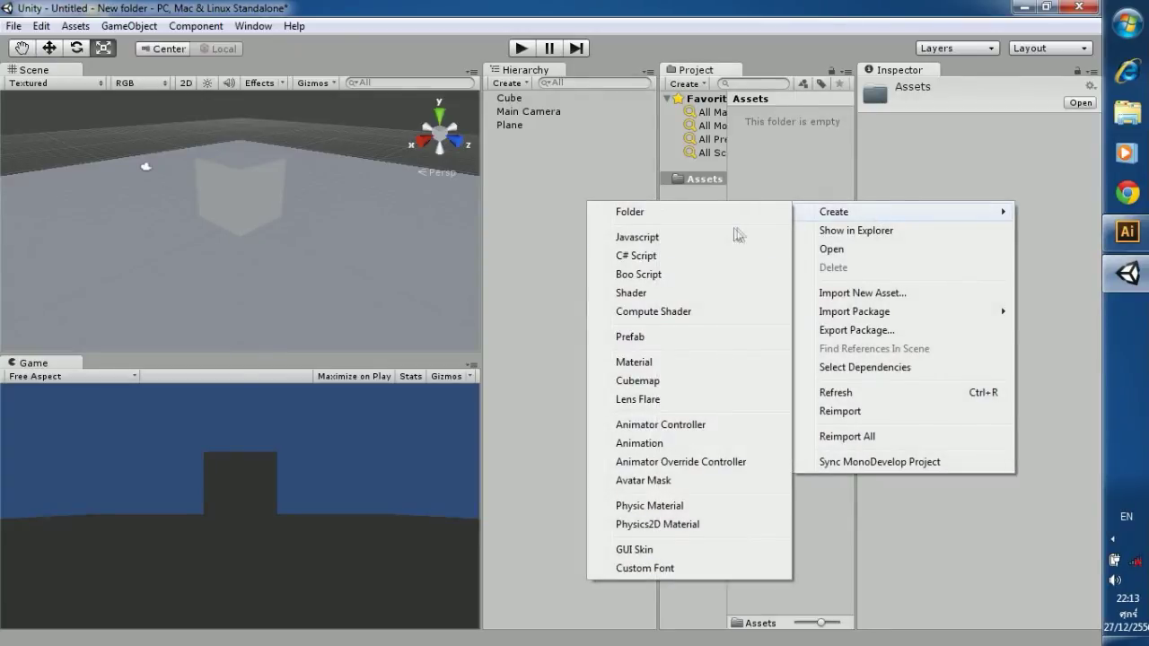
click(645, 364)
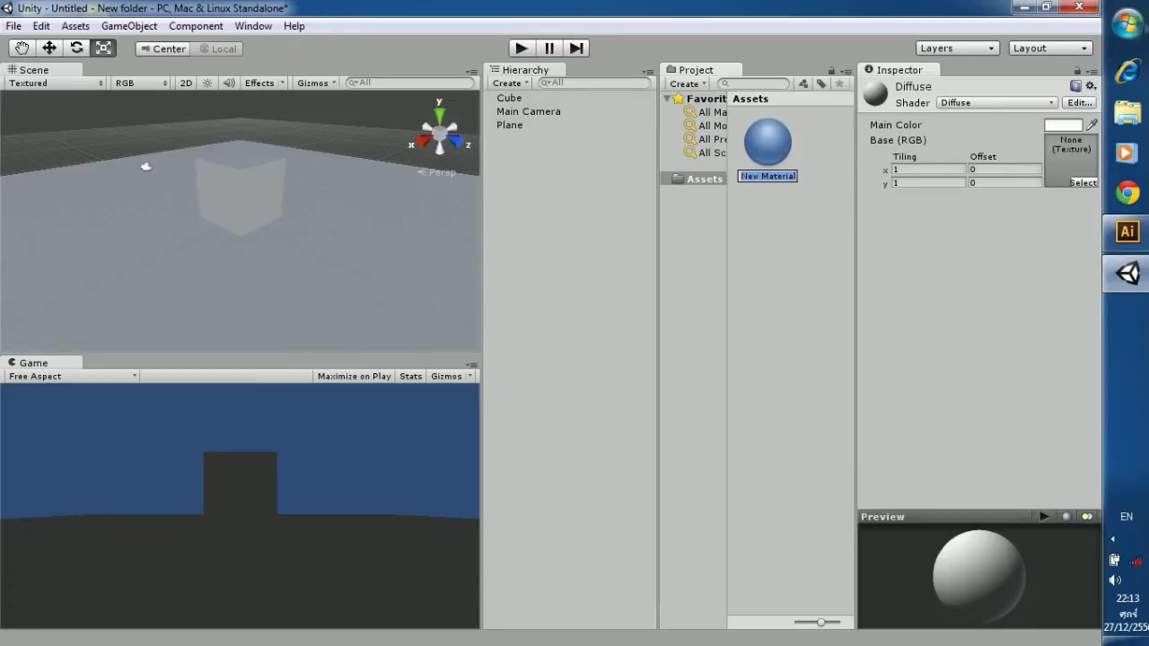
click(1127, 23)
click(1059, 273)
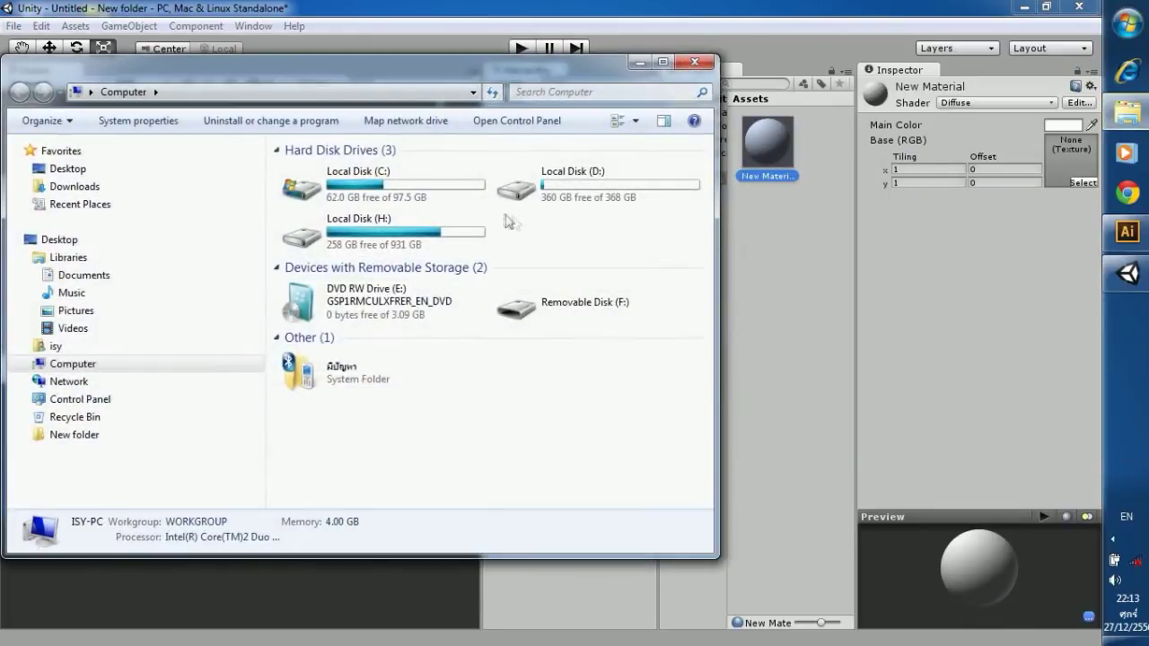
Open the Meme folder on drive H: and browse its images.
double_click(354, 236)
double_click(526, 270)
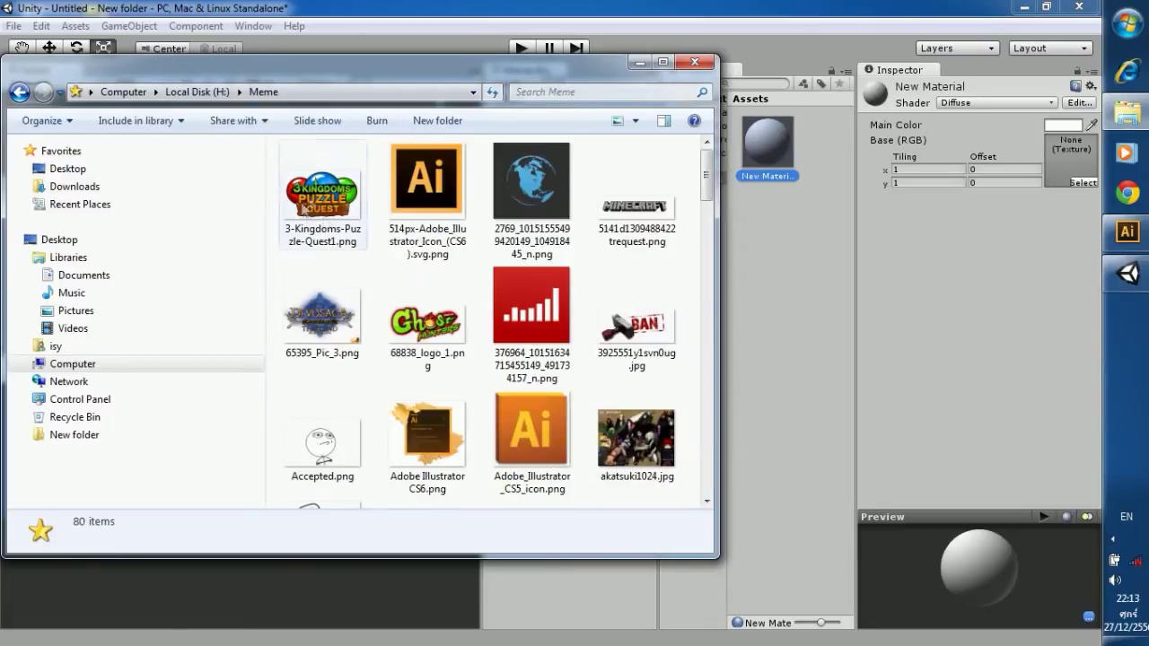
scroll(529, 269, down, 5)
scroll(539, 266, up, 3)
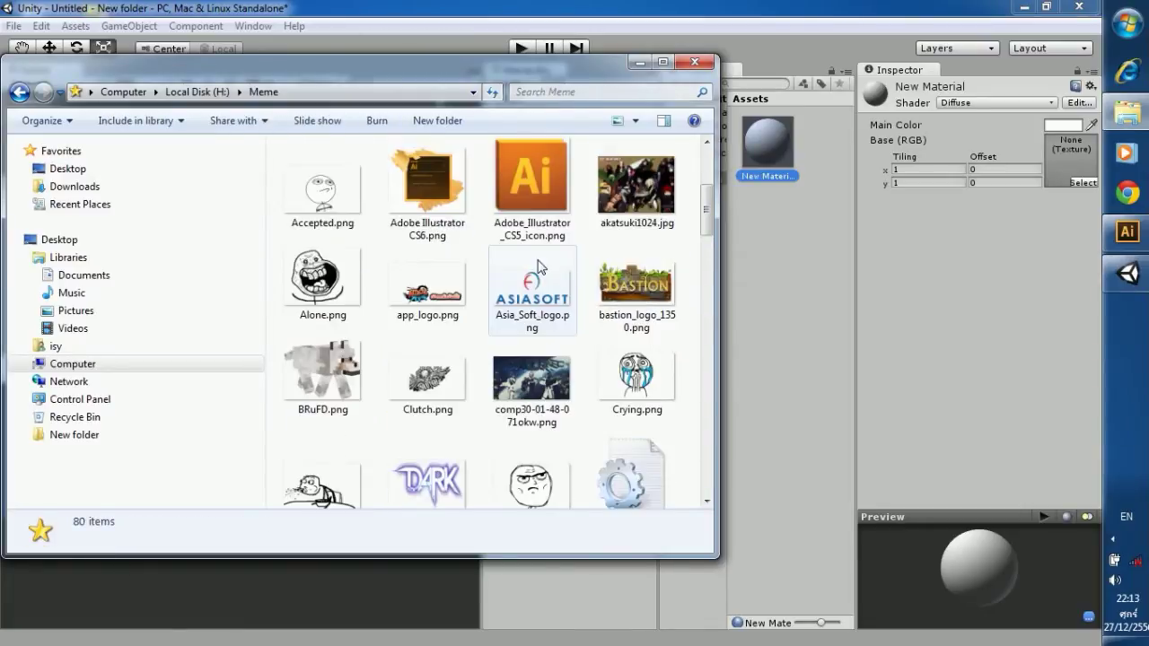
scroll(539, 266, down, 1)
scroll(538, 266, down, 5)
scroll(539, 266, down, 3)
scroll(539, 266, up, 4)
scroll(539, 265, up, 4)
scroll(539, 266, up, 2)
scroll(540, 263, down, 3)
scroll(541, 263, up, 3)
Import 3925551y1svn0ug.jpg into Unity's Assets and minimise the Explorer window.
drag(637, 319, 781, 256)
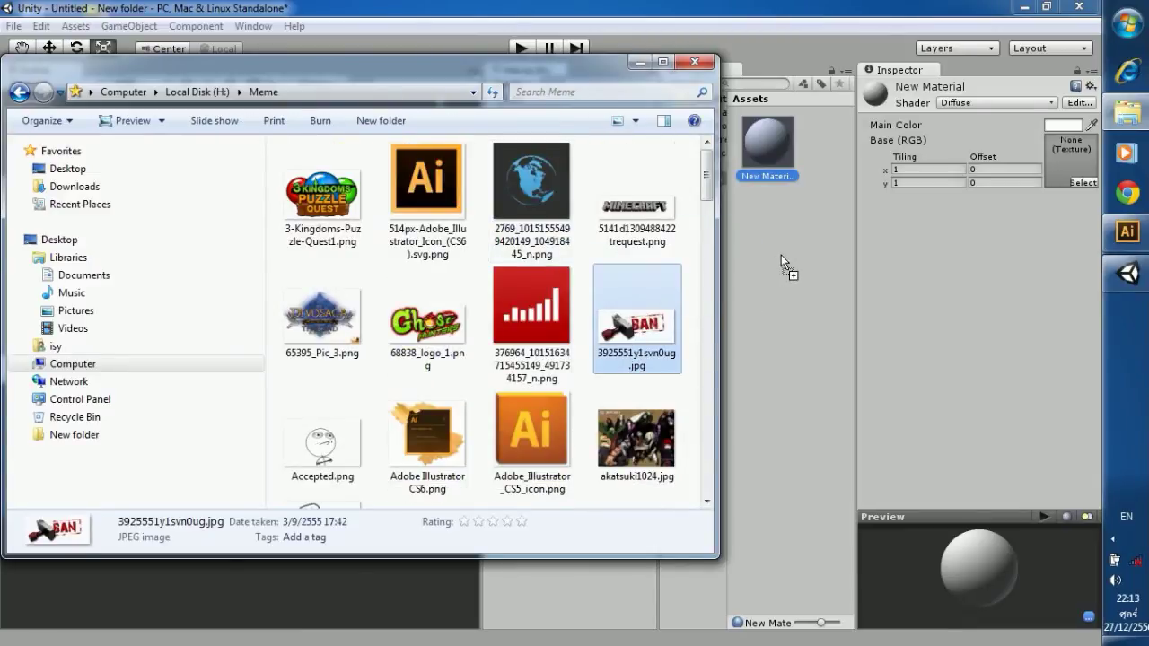
drag(783, 253, 783, 253)
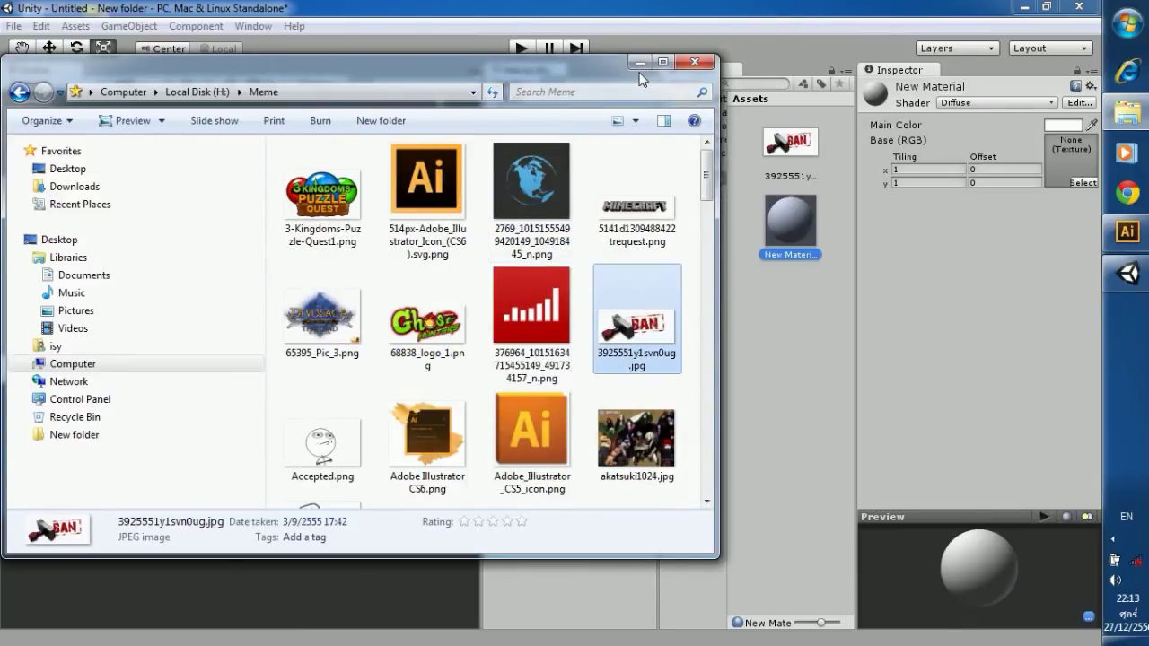
click(640, 62)
click(792, 148)
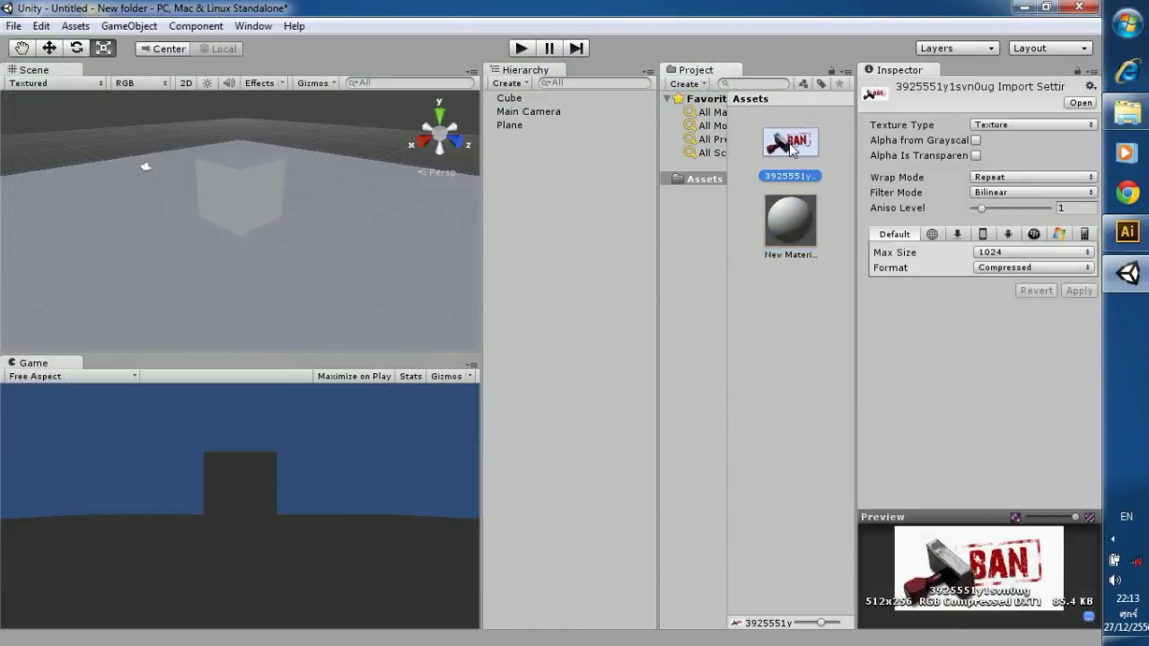
Set the 3925551y texture as New Material's Base (RGB) texture and drag the material onto the cube.
click(794, 233)
drag(790, 143, 1060, 170)
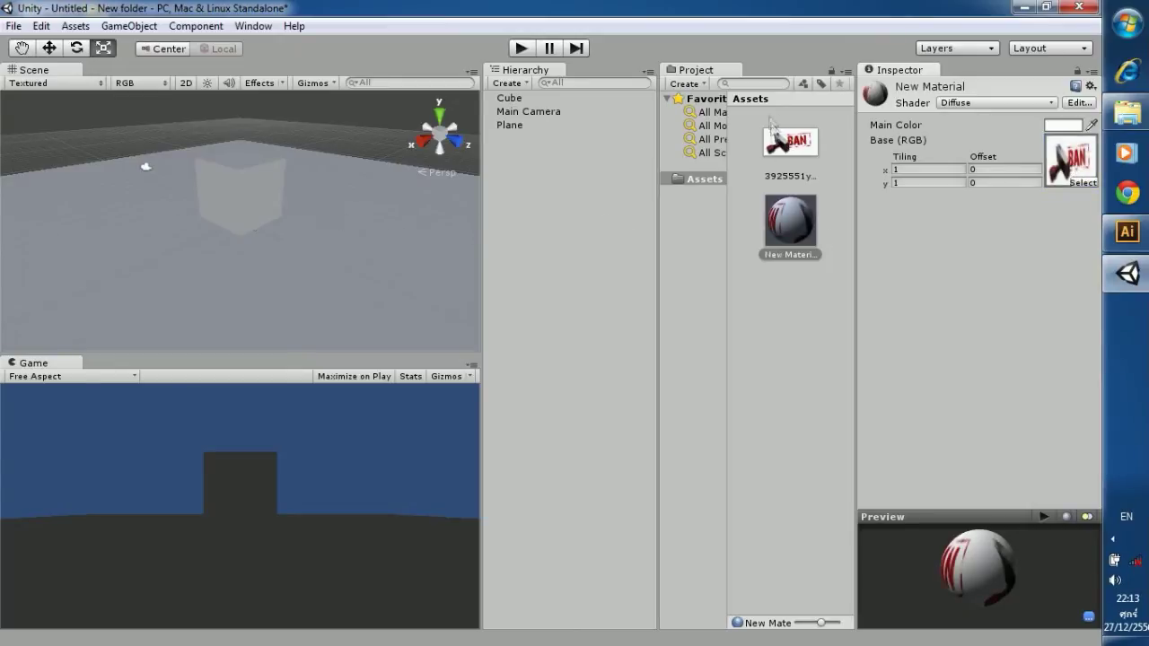
click(788, 232)
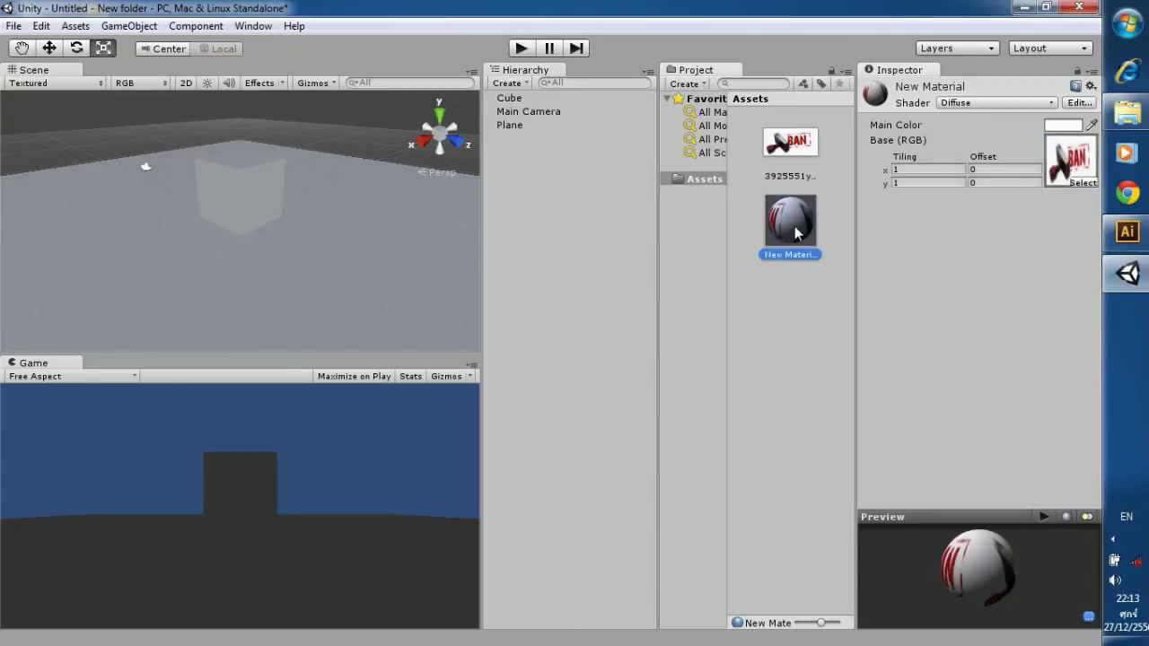
drag(791, 229, 241, 200)
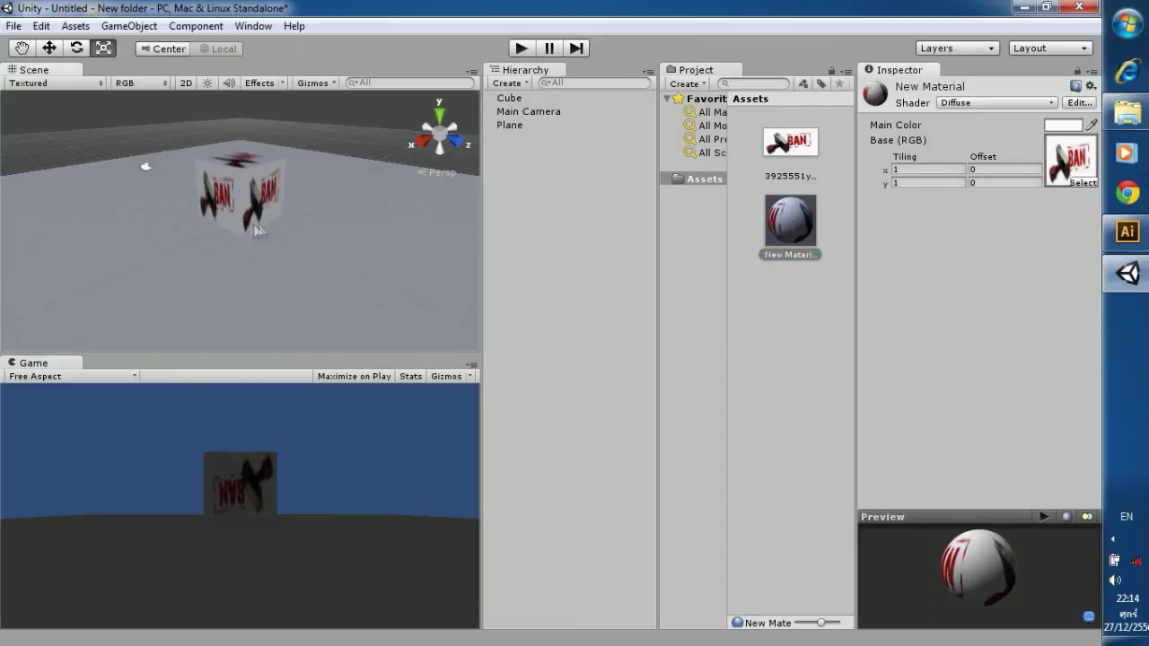
Orbit the scene to inspect the cube wearing the BAN texture.
alt+drag(170, 230, 311, 209)
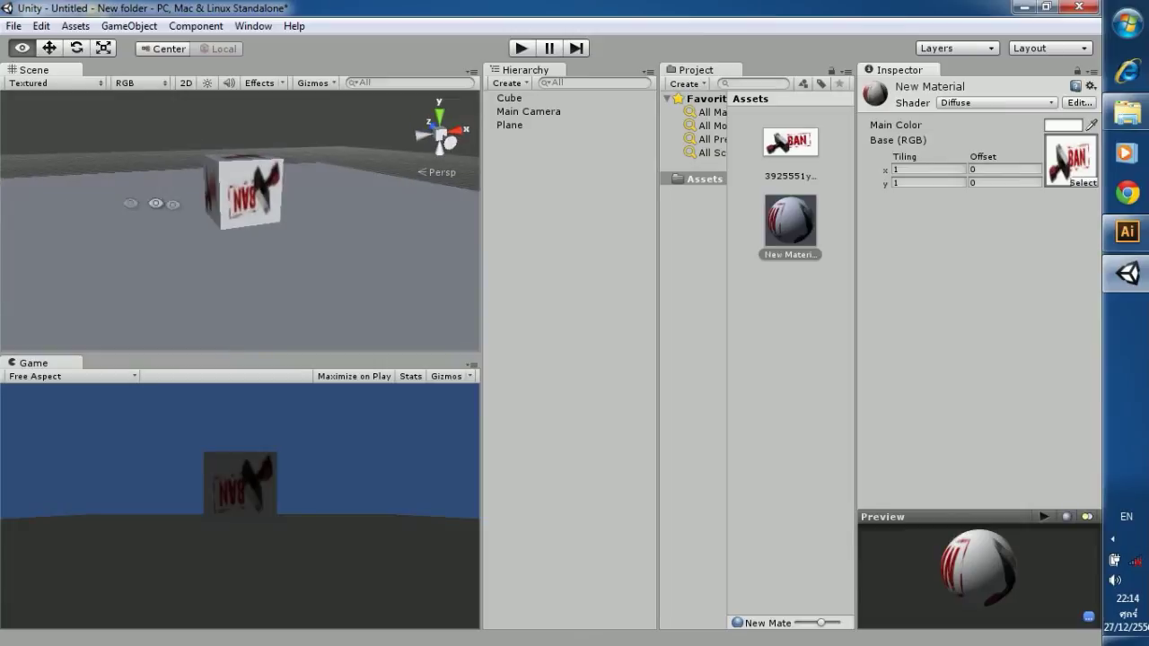
mouse_move(312, 209)
alt+mouse_down()
mouse_move(240, 207)
mouse_move(268, 255)
alt+mouse_up()
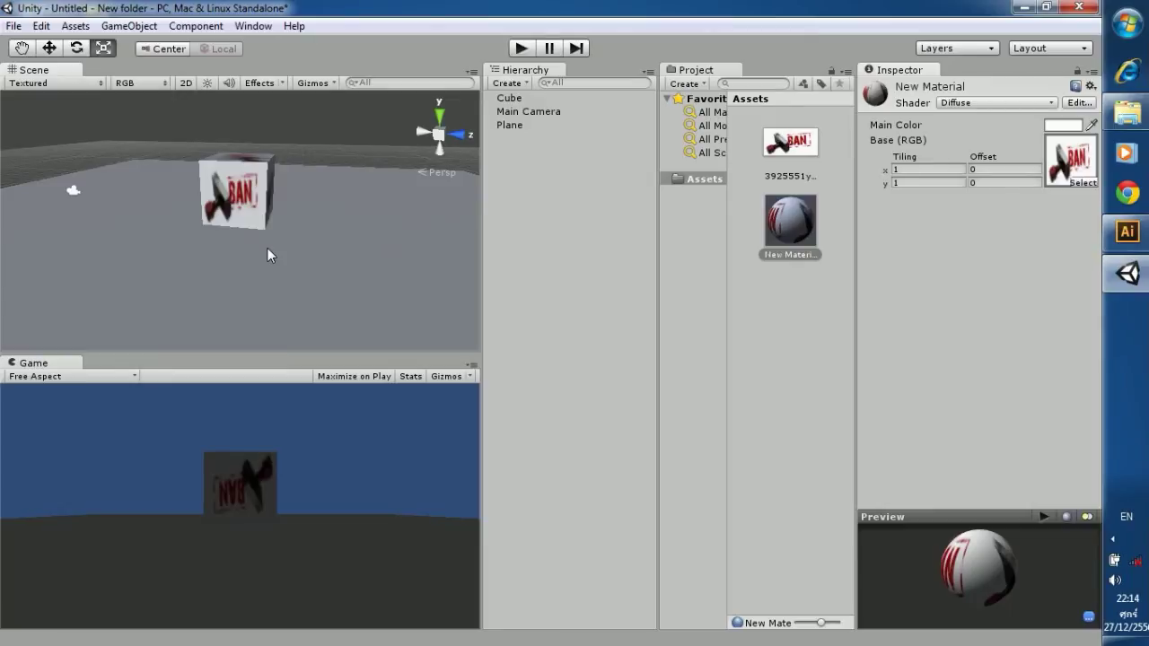
click(1133, 244)
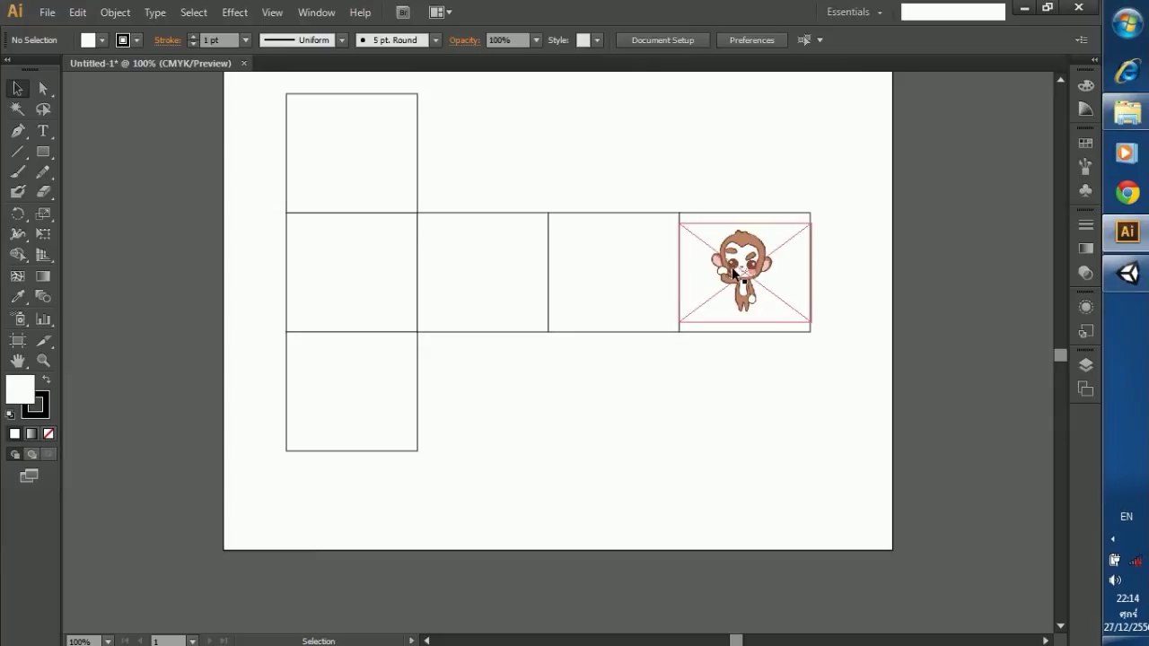
Duplicate the linked monkey image several times from the Layers panel.
click(1086, 365)
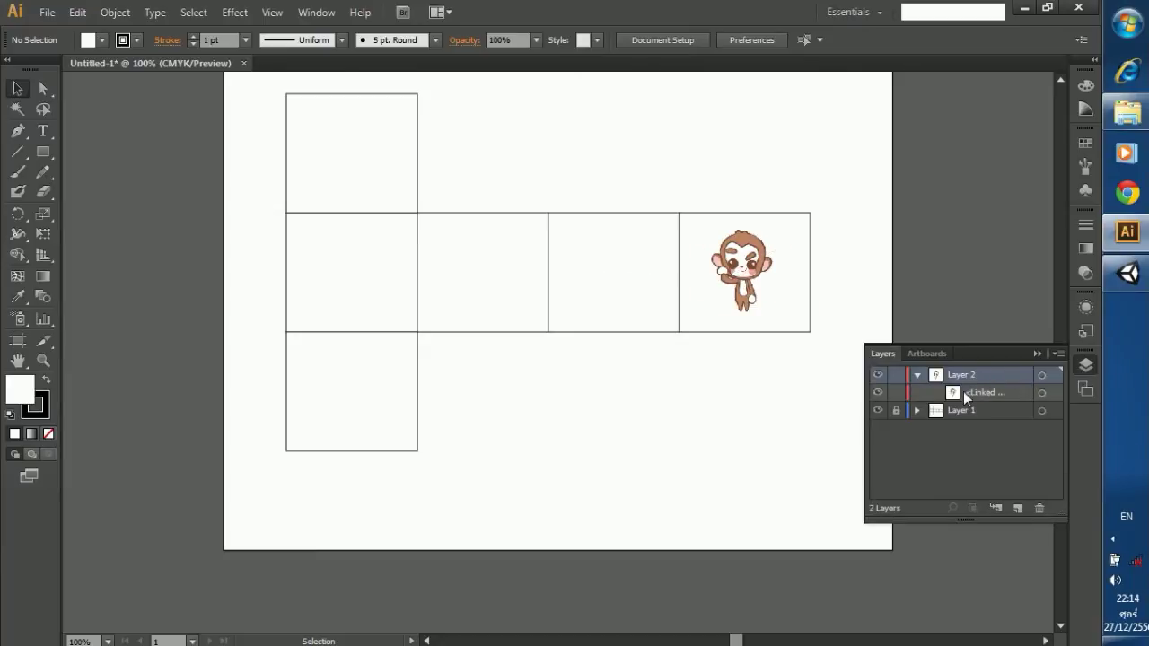
drag(963, 392, 1018, 508)
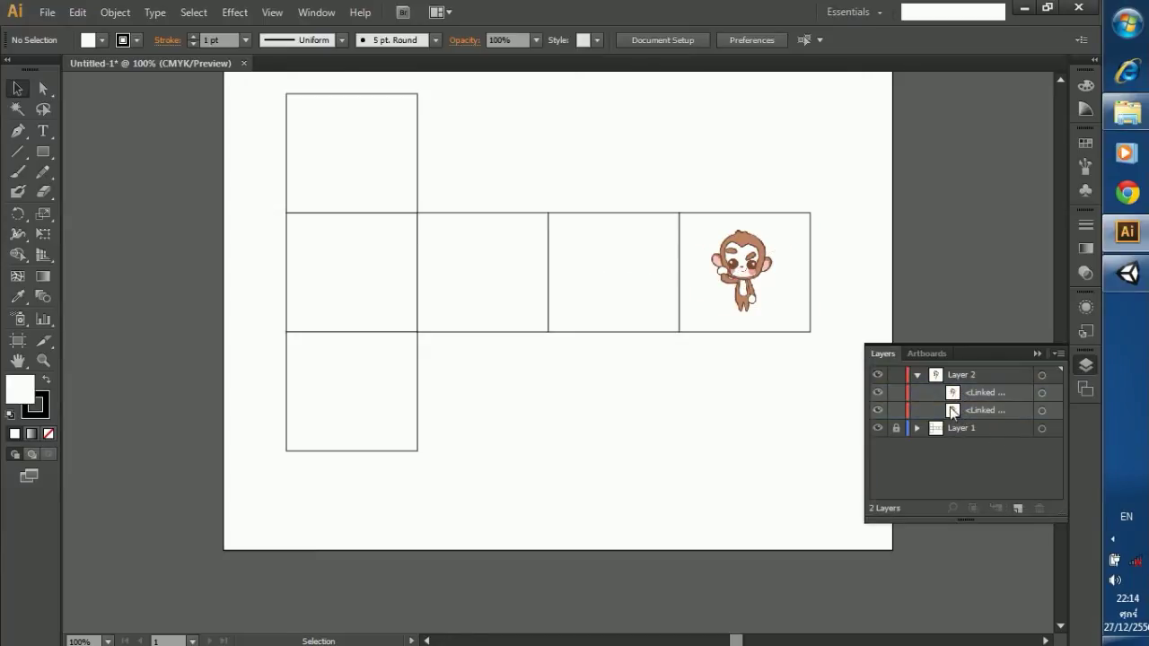
drag(952, 411, 1016, 501)
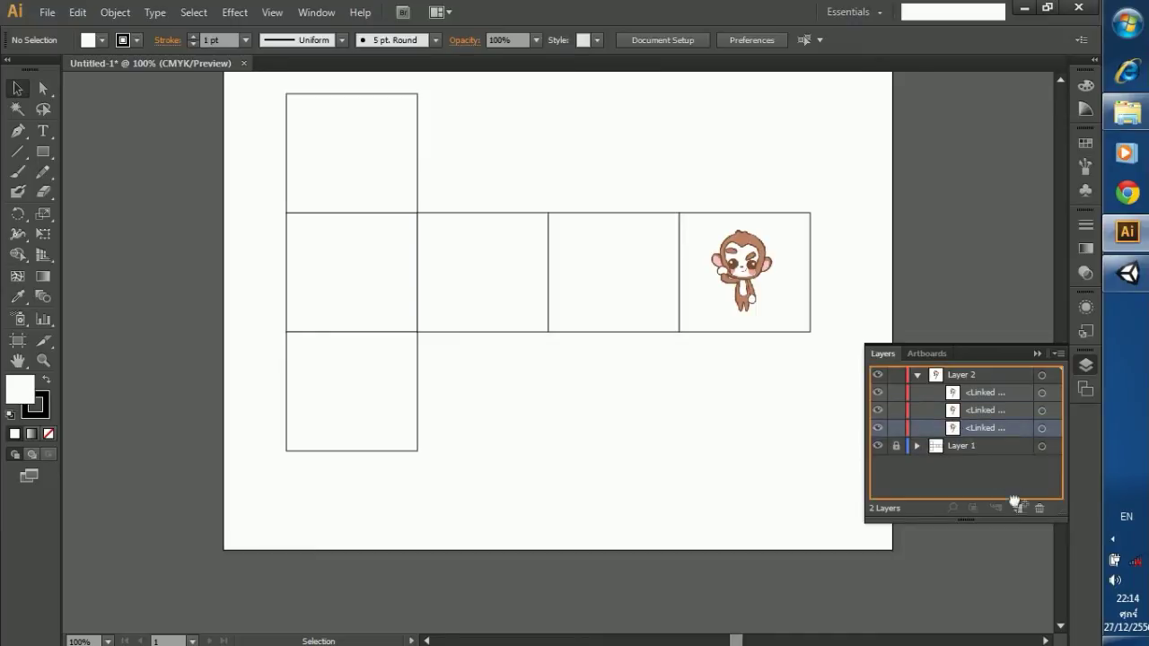
drag(957, 446, 1017, 506)
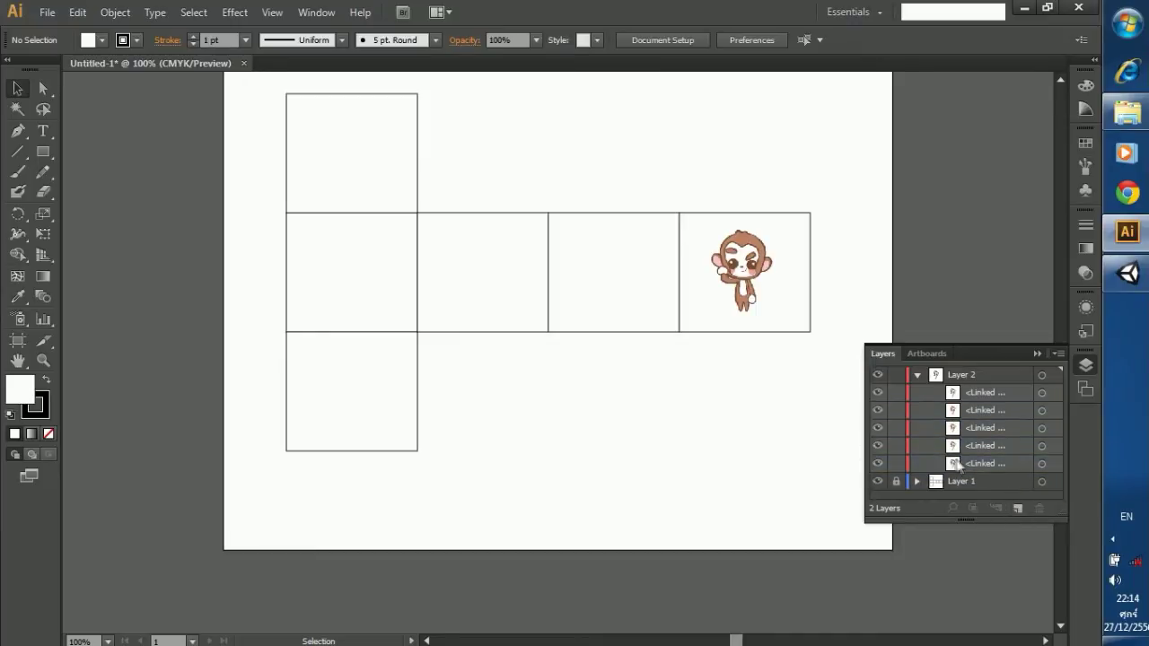
drag(957, 464, 1017, 507)
drag(959, 473, 1017, 510)
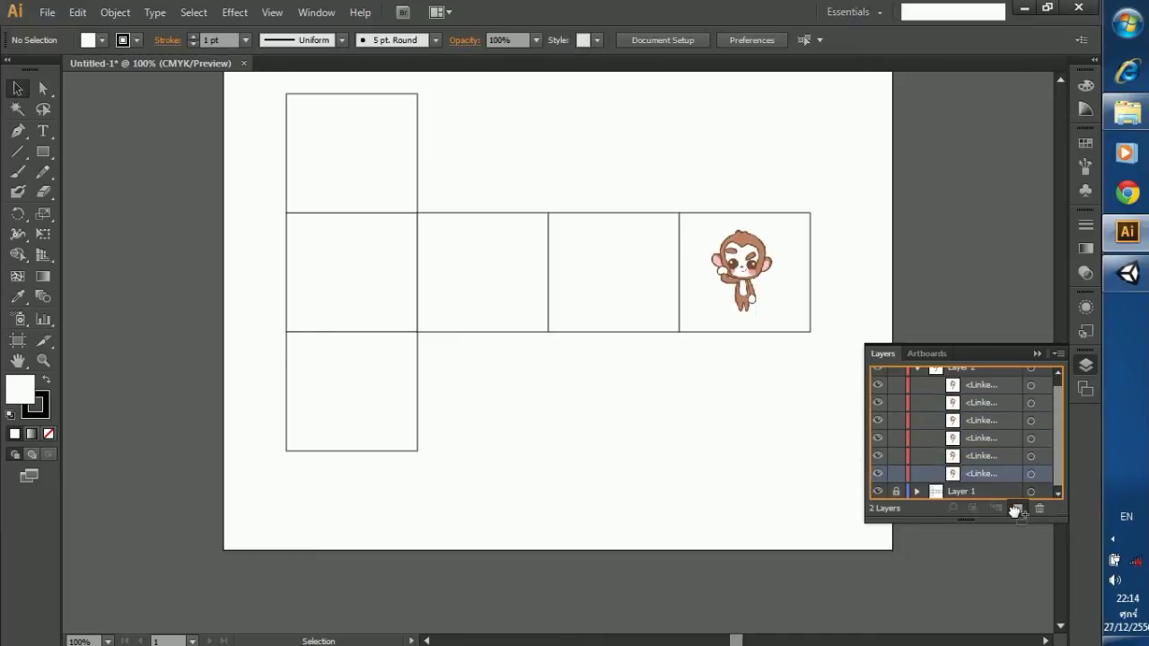
click(783, 262)
Move the monkey copies into the empty squares, including the leftmost middle, top and bottom.
drag(715, 253, 609, 247)
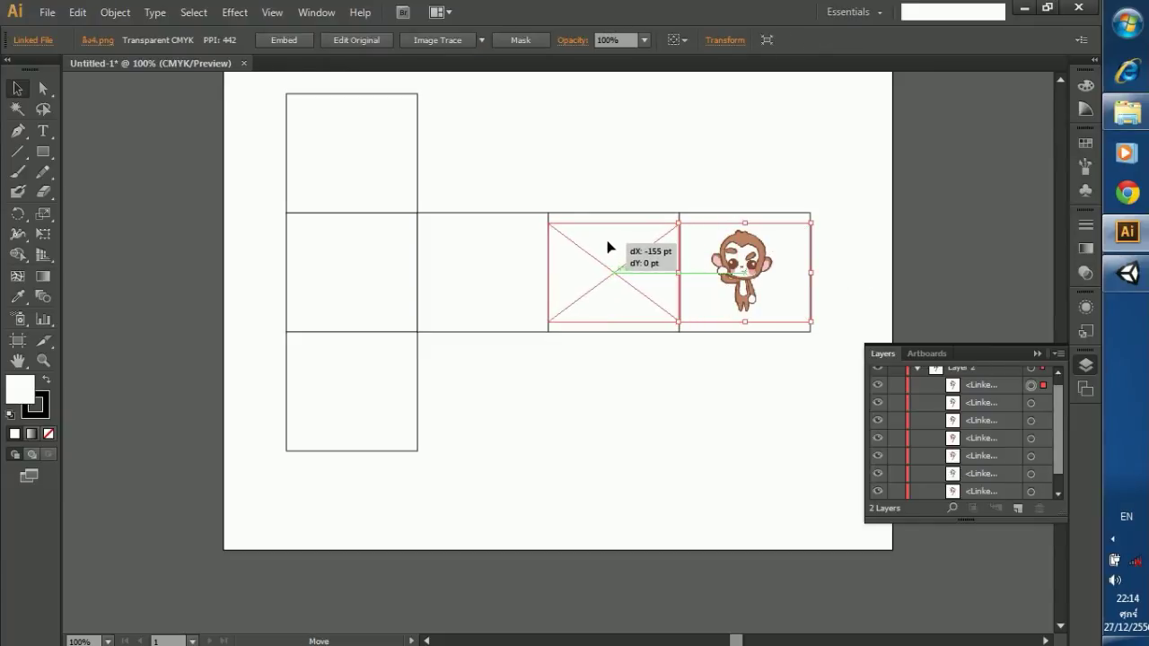
mouse_move(759, 261)
mouse_down()
mouse_move(356, 245)
mouse_move(350, 272)
mouse_up()
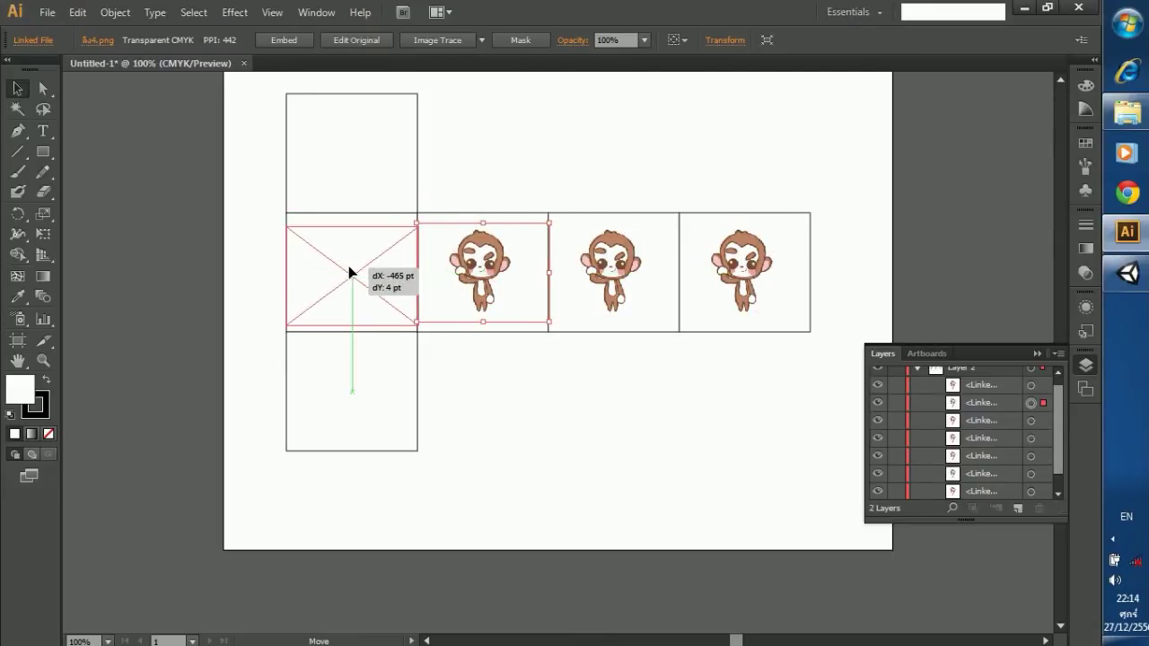
drag(742, 273, 352, 142)
drag(351, 153, 353, 159)
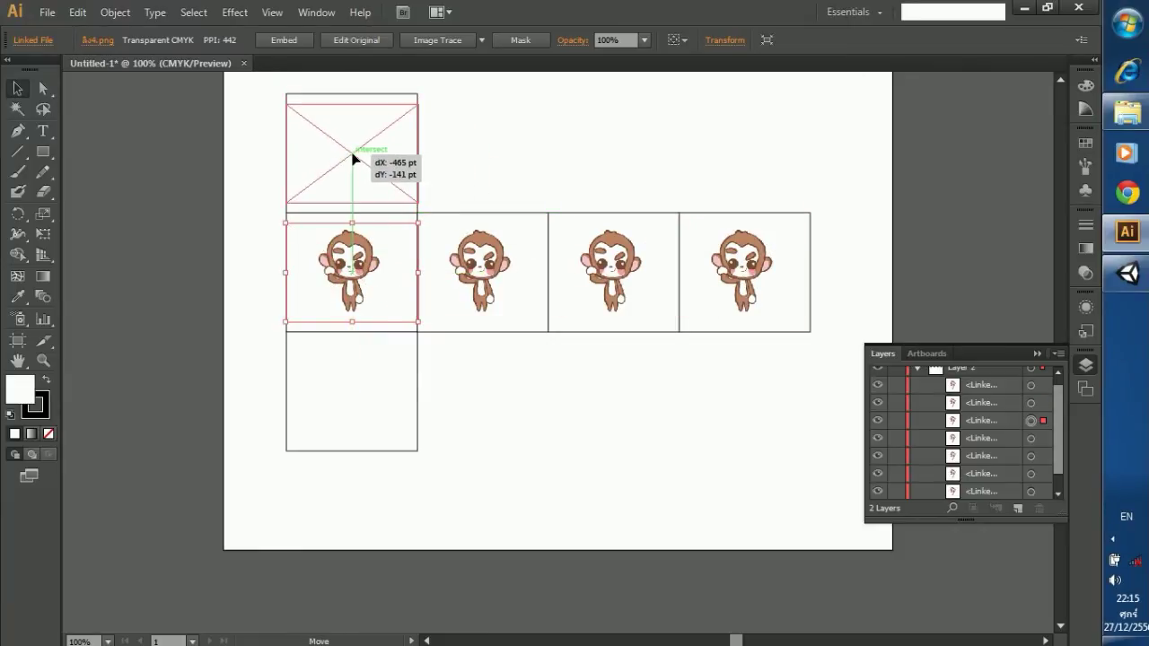
drag(353, 159, 353, 159)
drag(727, 274, 346, 392)
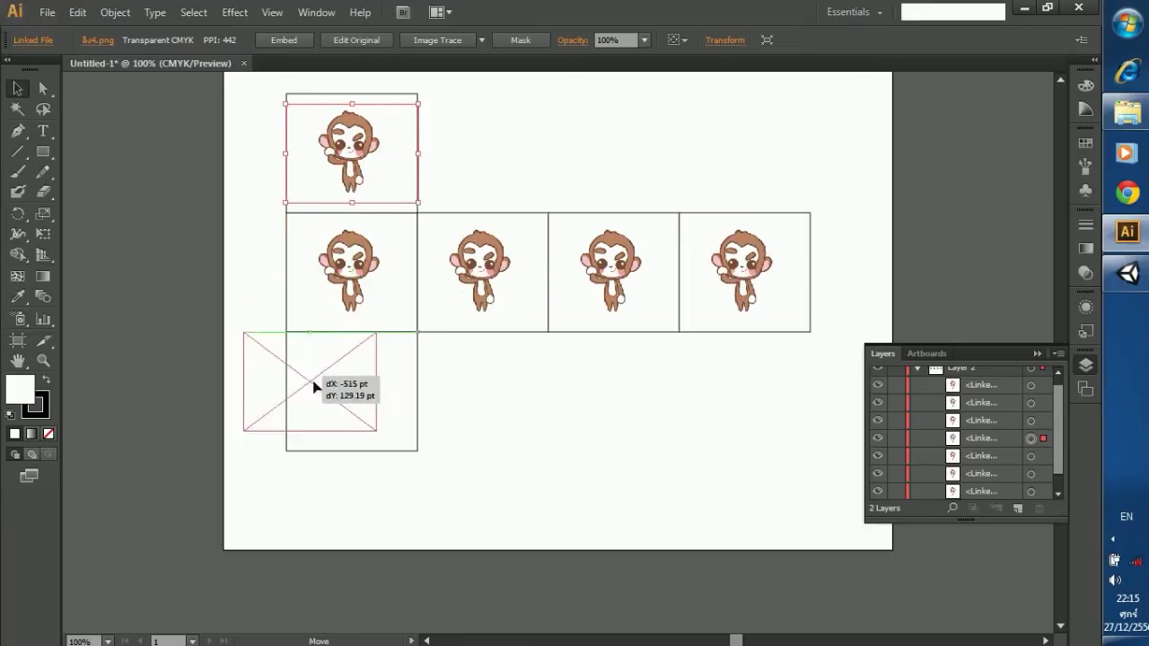
drag(347, 393, 346, 385)
click(508, 396)
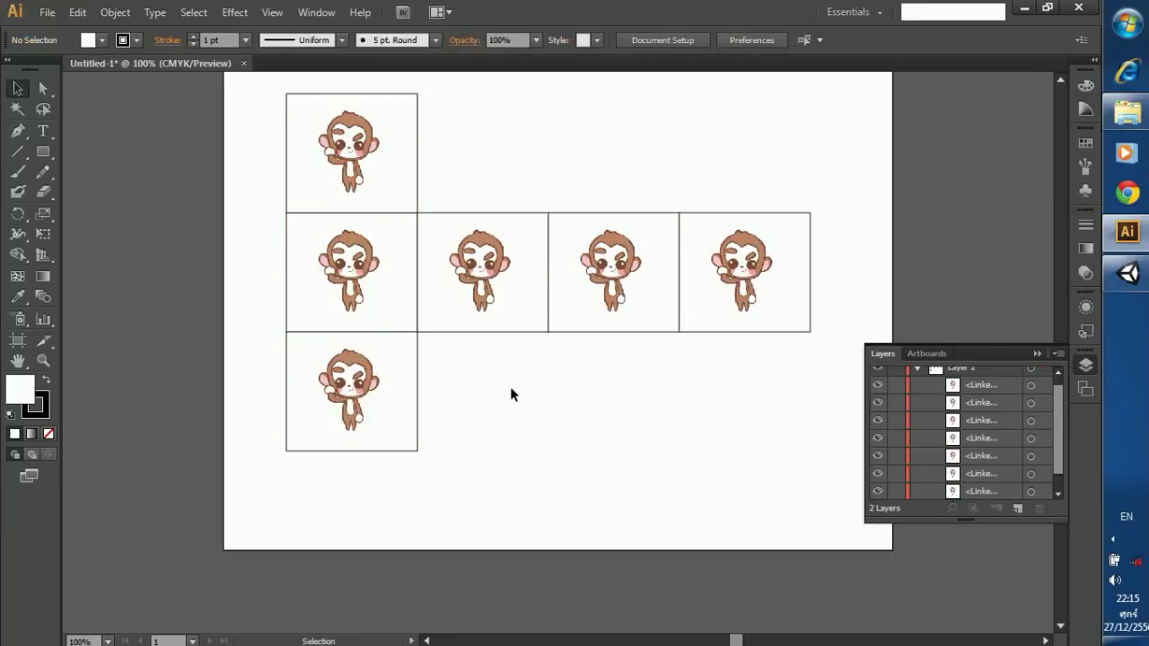
click(1088, 365)
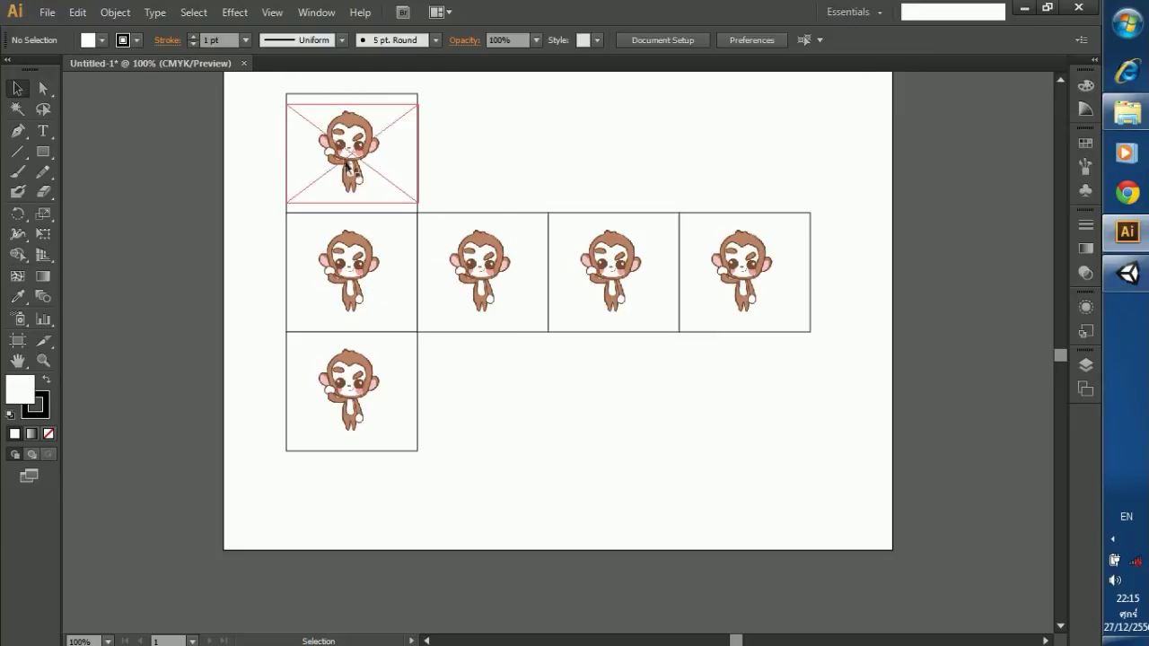
Stretch the top monkey image vertically to fill the top square.
click(345, 118)
drag(351, 104, 351, 219)
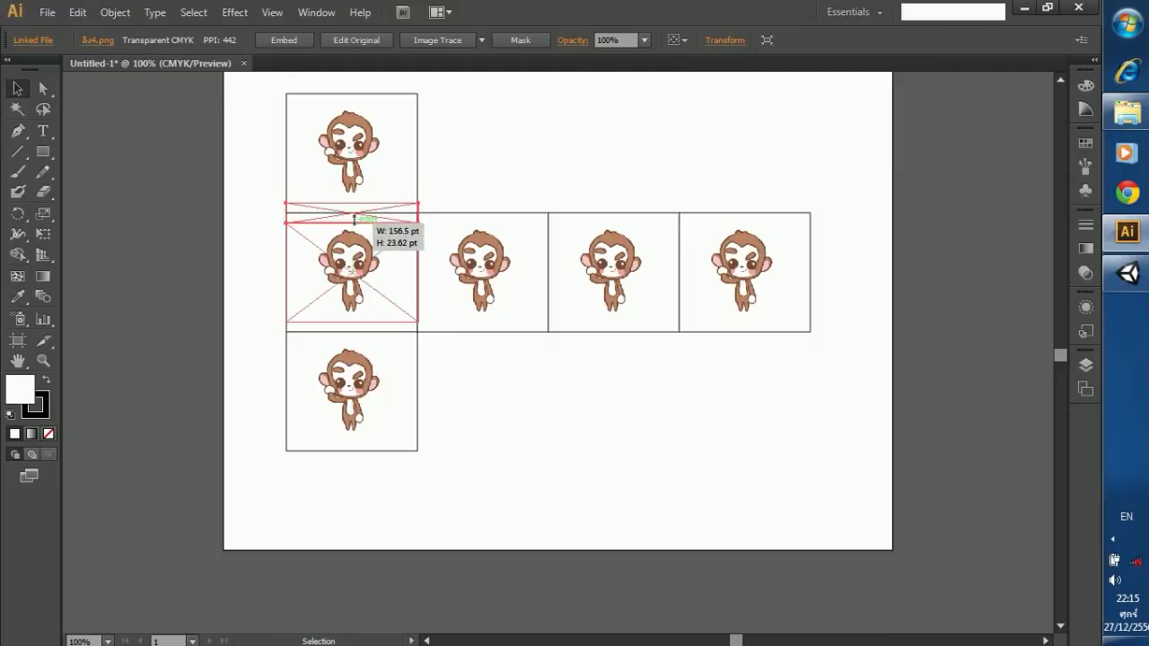
mouse_move(351, 218)
mouse_down()
mouse_move(356, 105)
mouse_move(358, 214)
mouse_up()
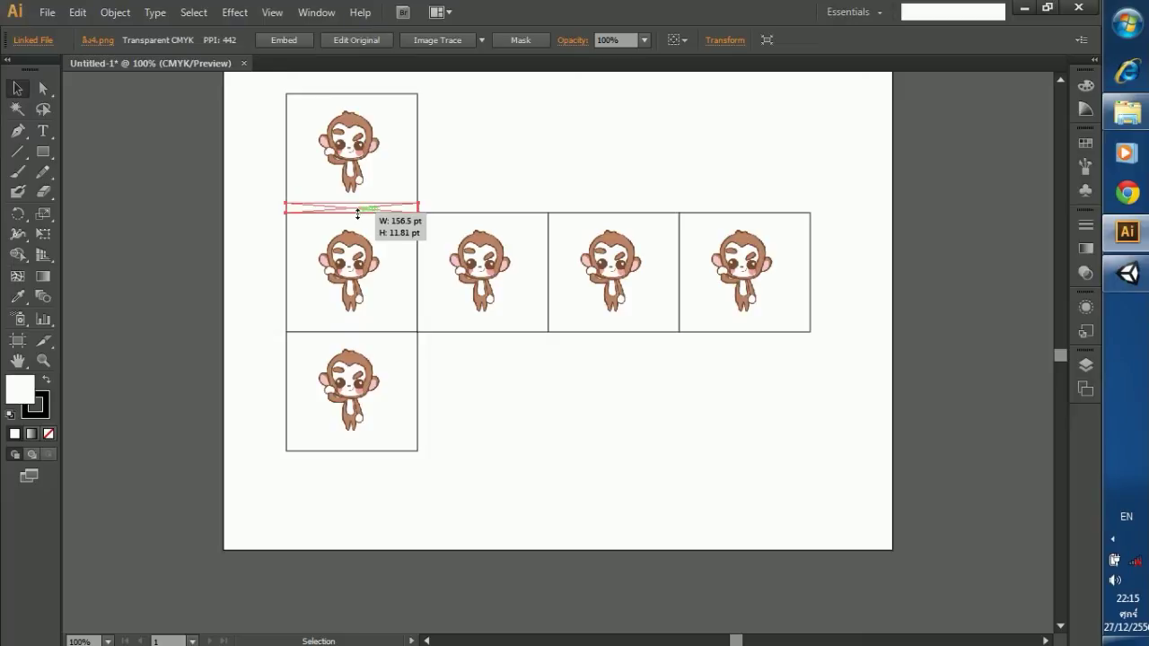
mouse_move(357, 214)
mouse_down()
mouse_move(363, 101)
mouse_move(351, 267)
mouse_move(356, 104)
mouse_up()
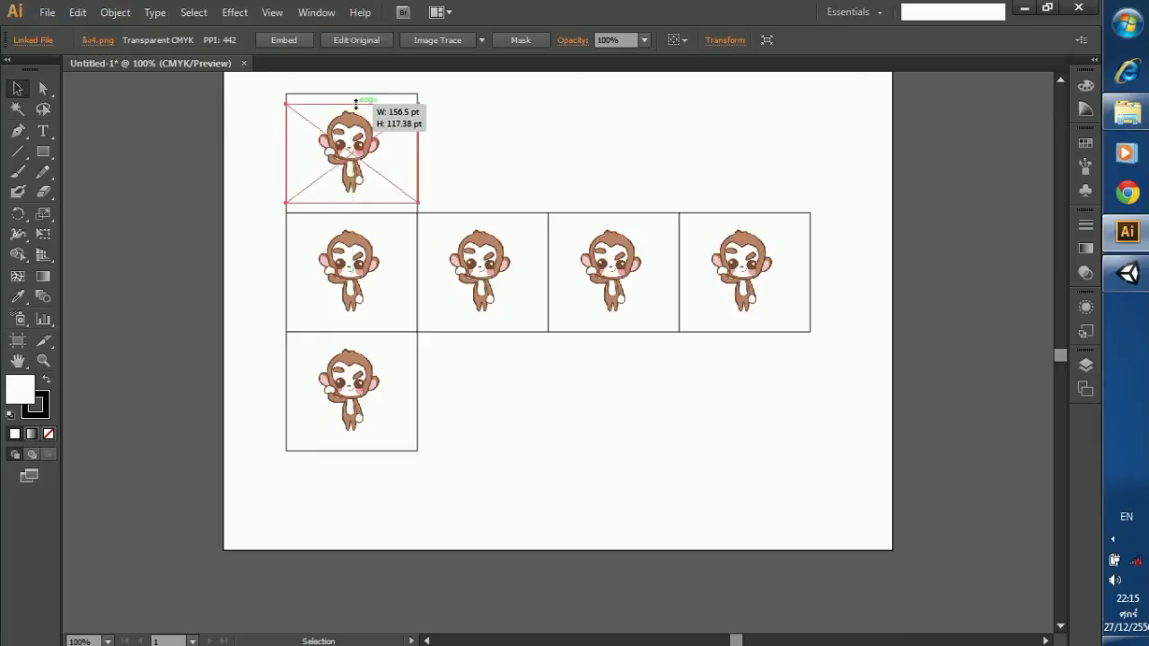
Stretch the bottom monkey image vertically to fill the bottom square.
shift+click(376, 395)
click(375, 389)
drag(352, 449, 357, 350)
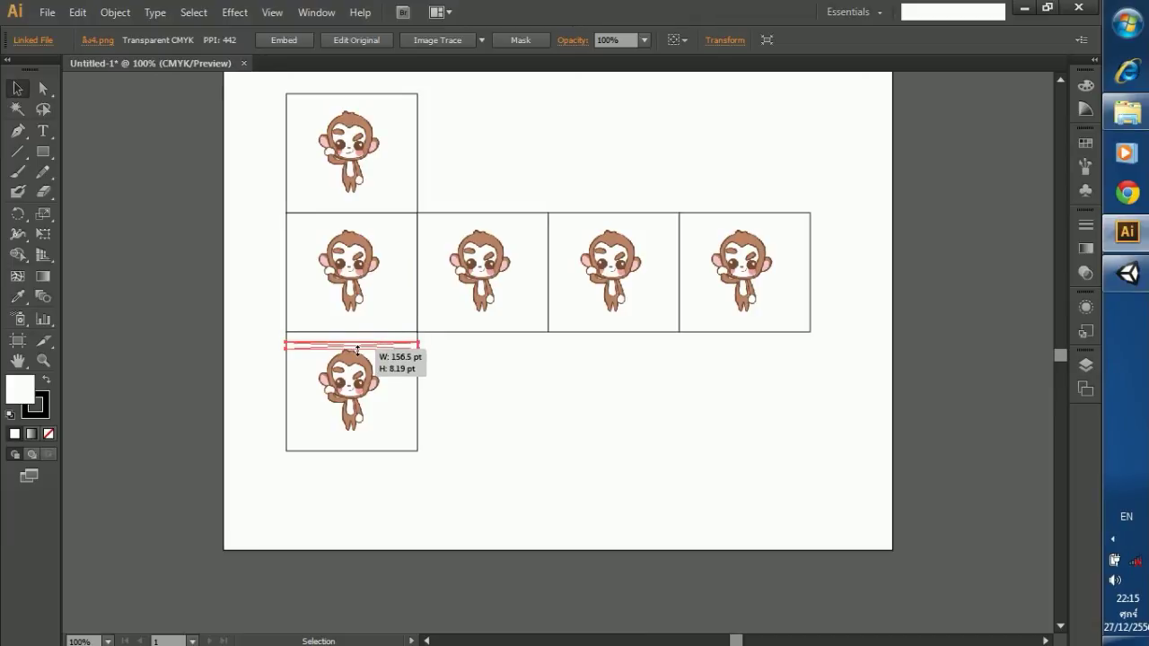
drag(357, 351, 366, 446)
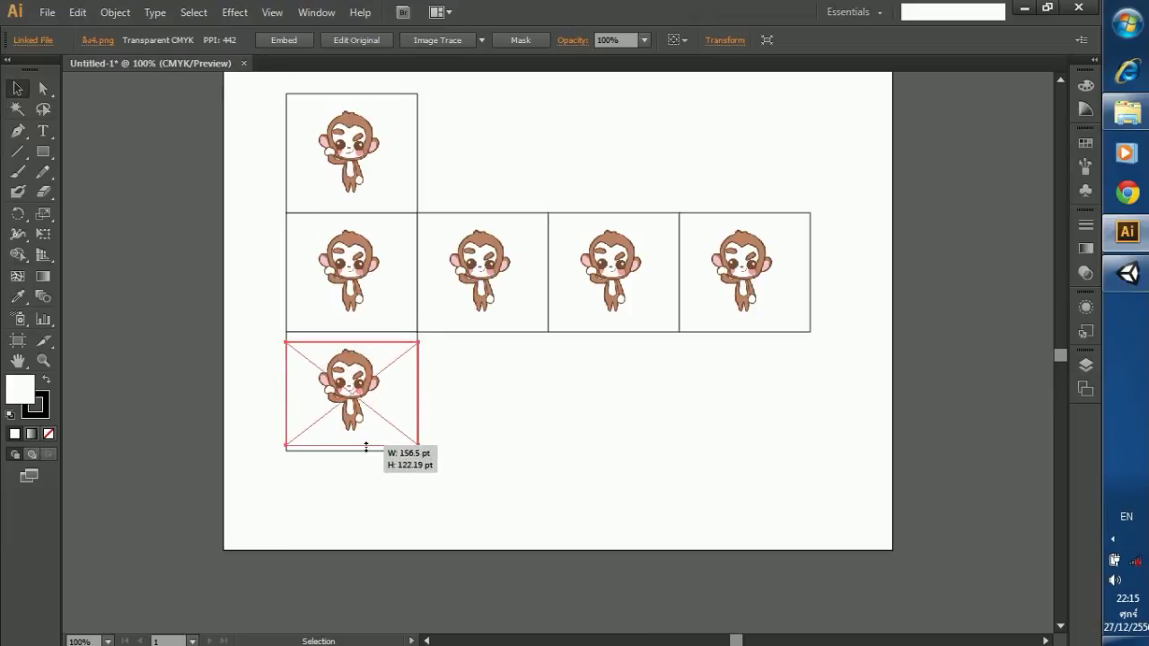
drag(365, 446, 365, 450)
click(566, 404)
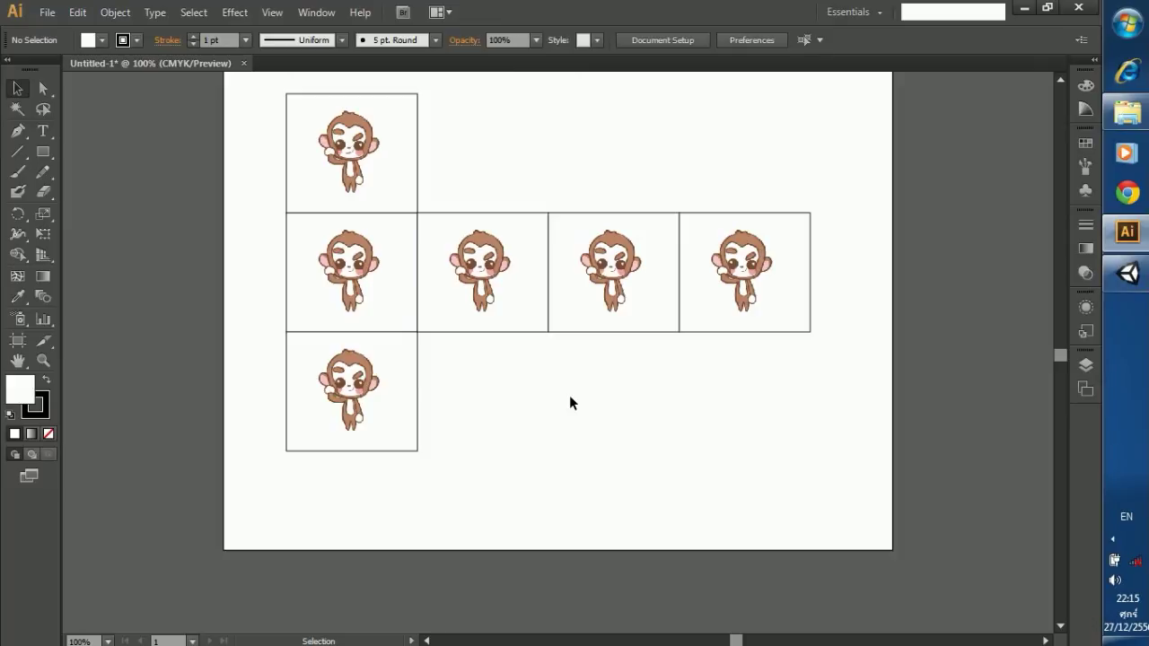
scroll(577, 388, up, 3)
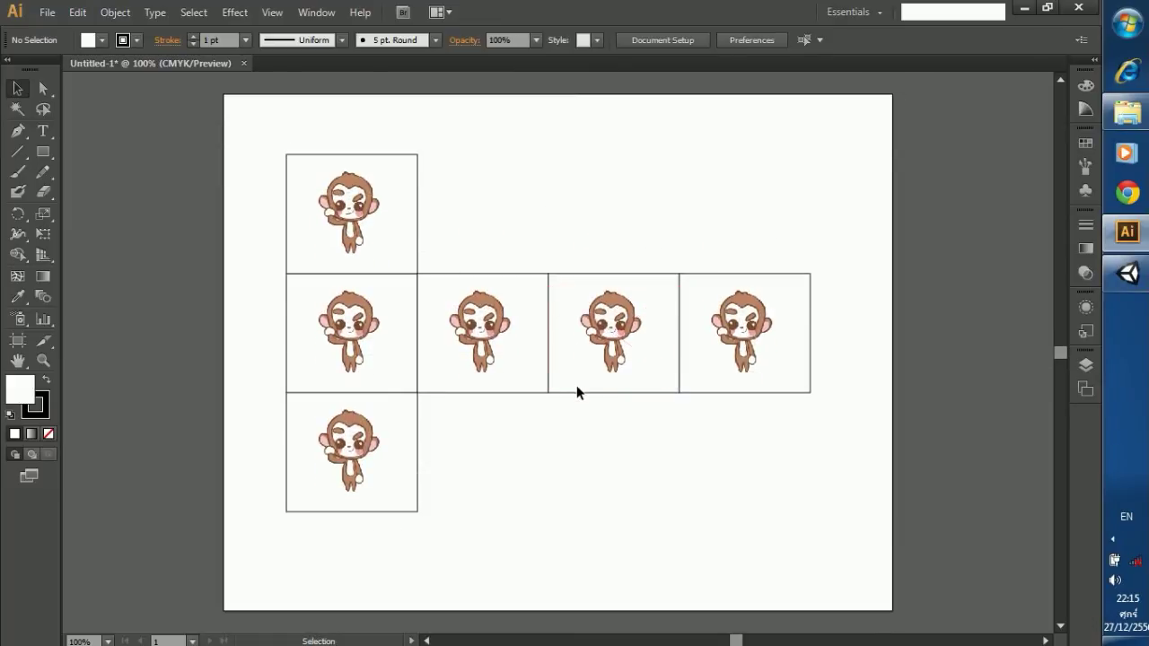